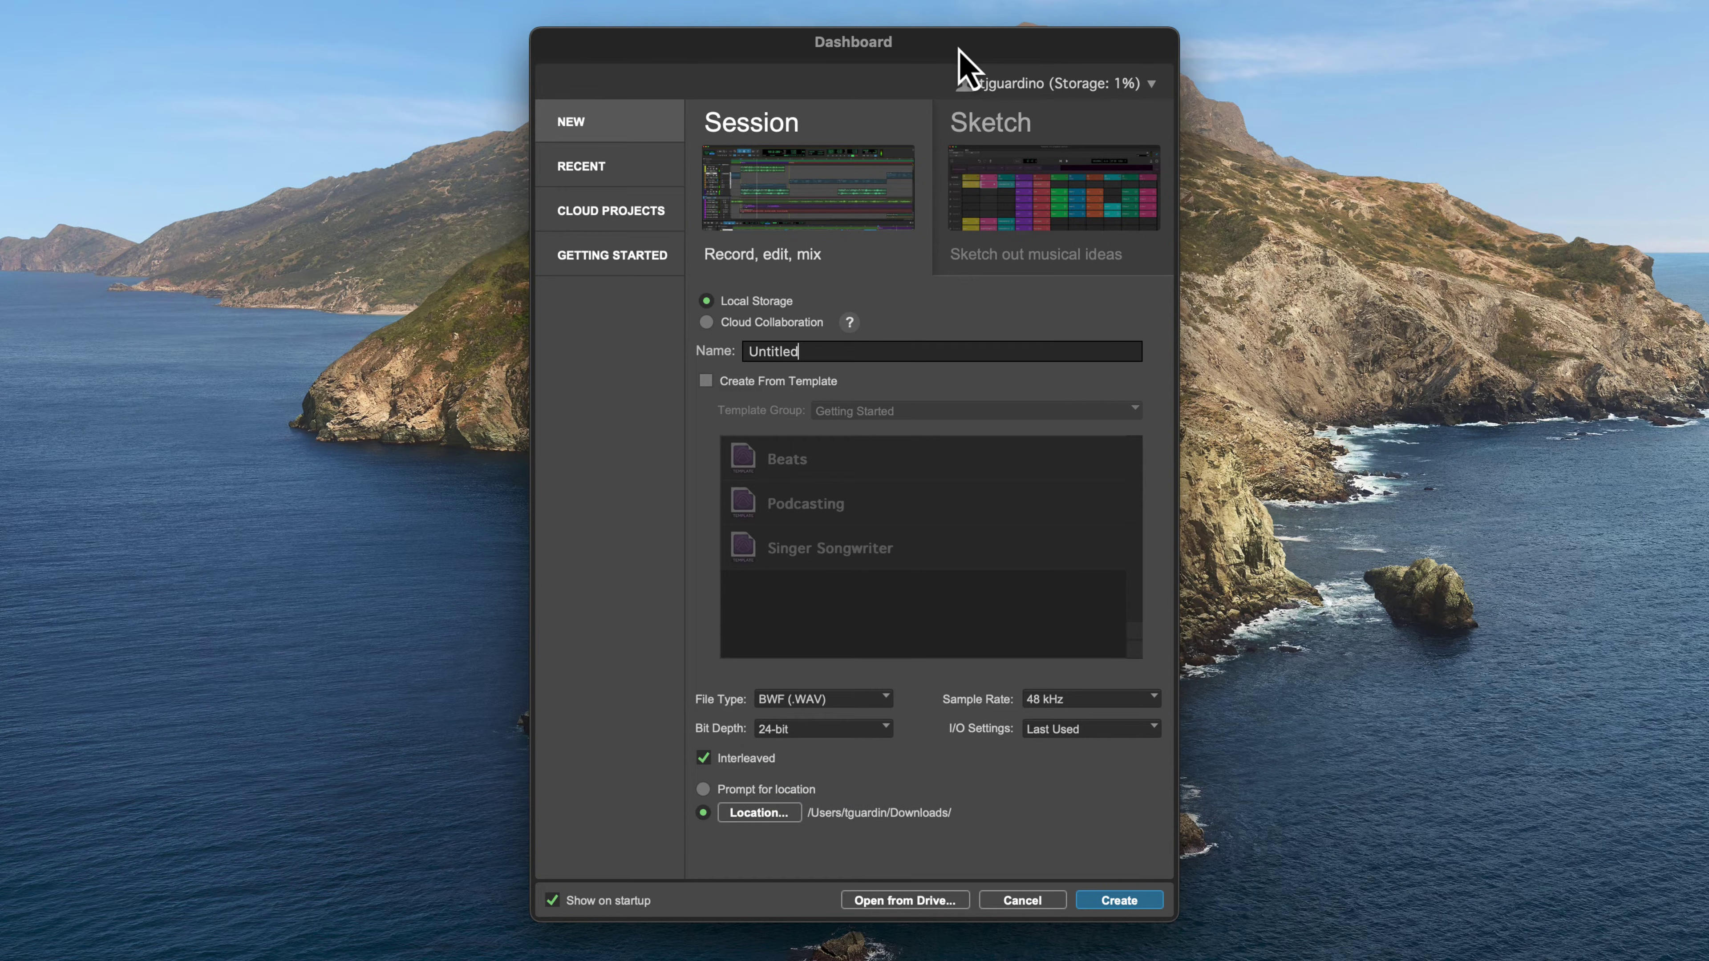
# Open the demo Sketch from the getting-started resources and start its playback.
pyautogui.click(644, 256)
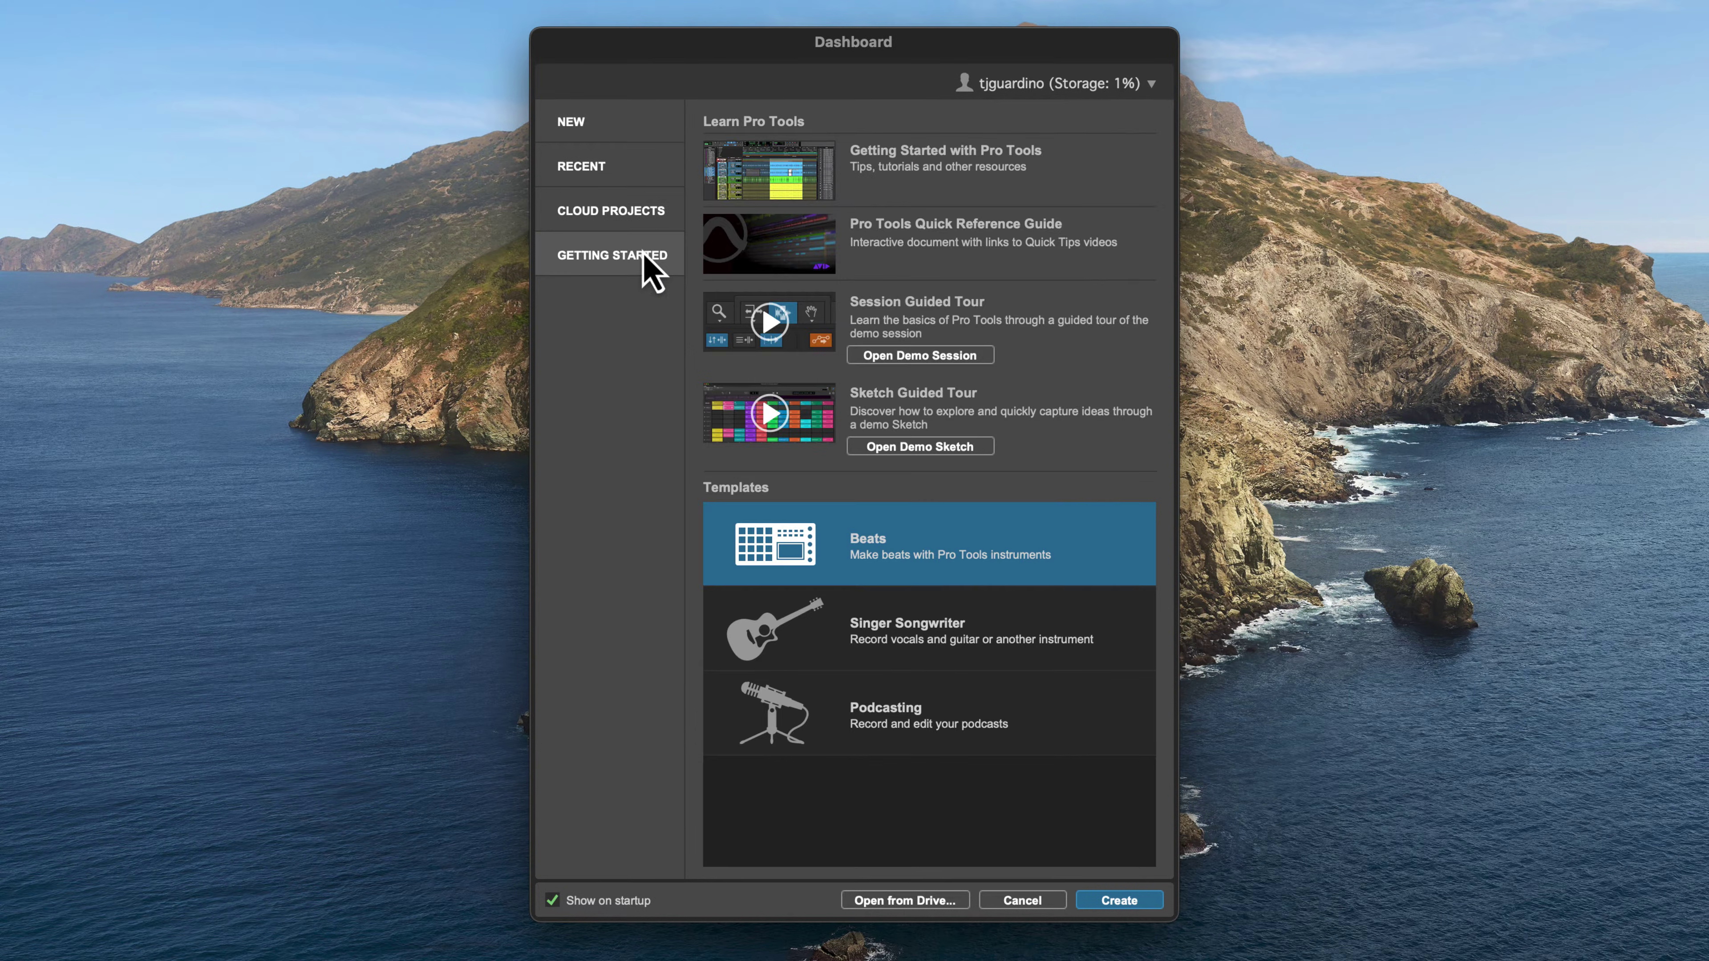
pyautogui.click(889, 448)
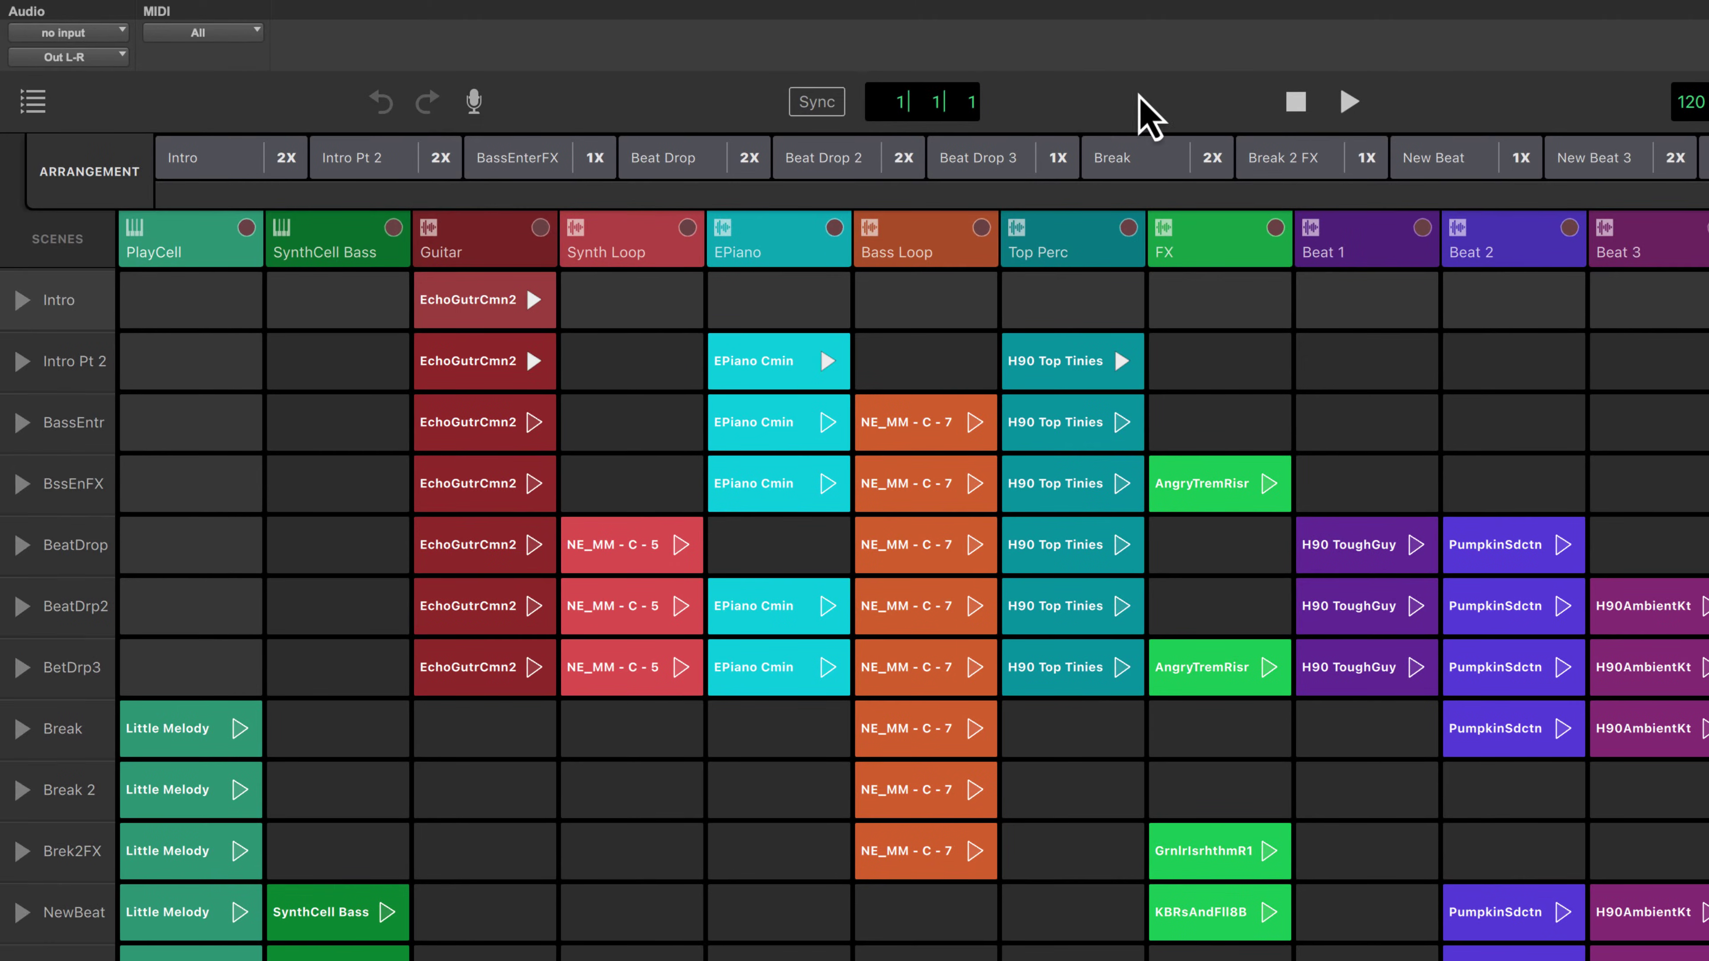
pyautogui.click(1349, 101)
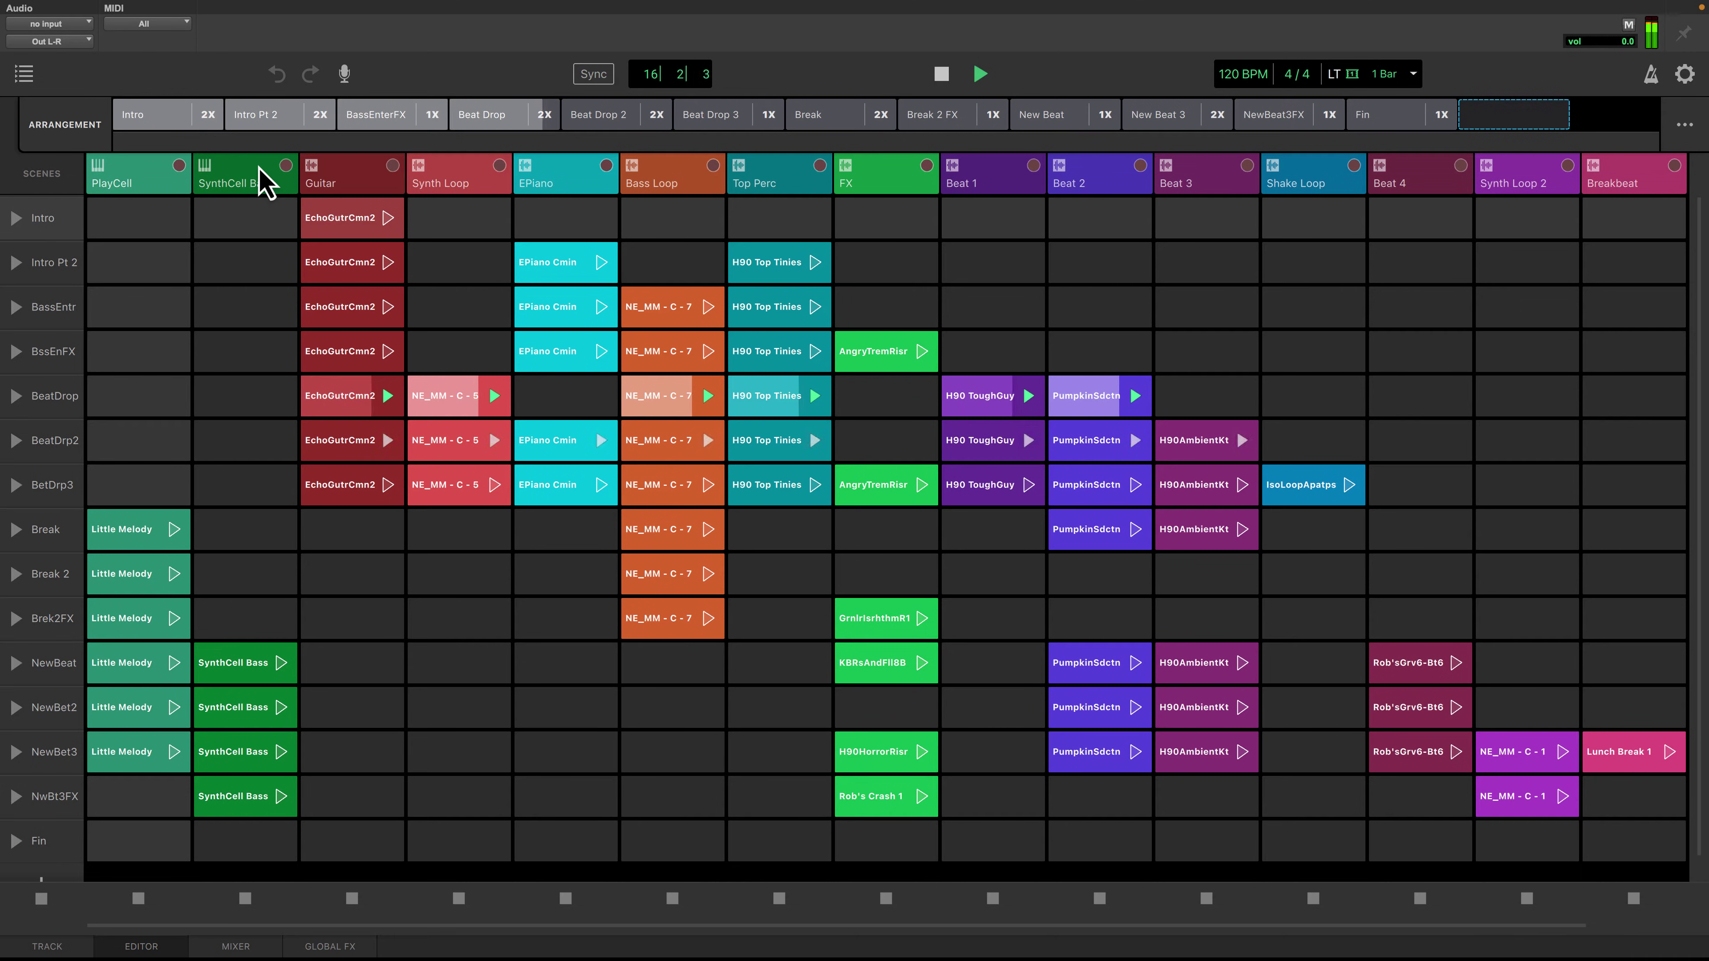
# View the SynthCell Bass instrument controls, then the BeatDrop scene's NE_MM - C - 5 clip with its track effects and waveform.
pyautogui.click(265, 183)
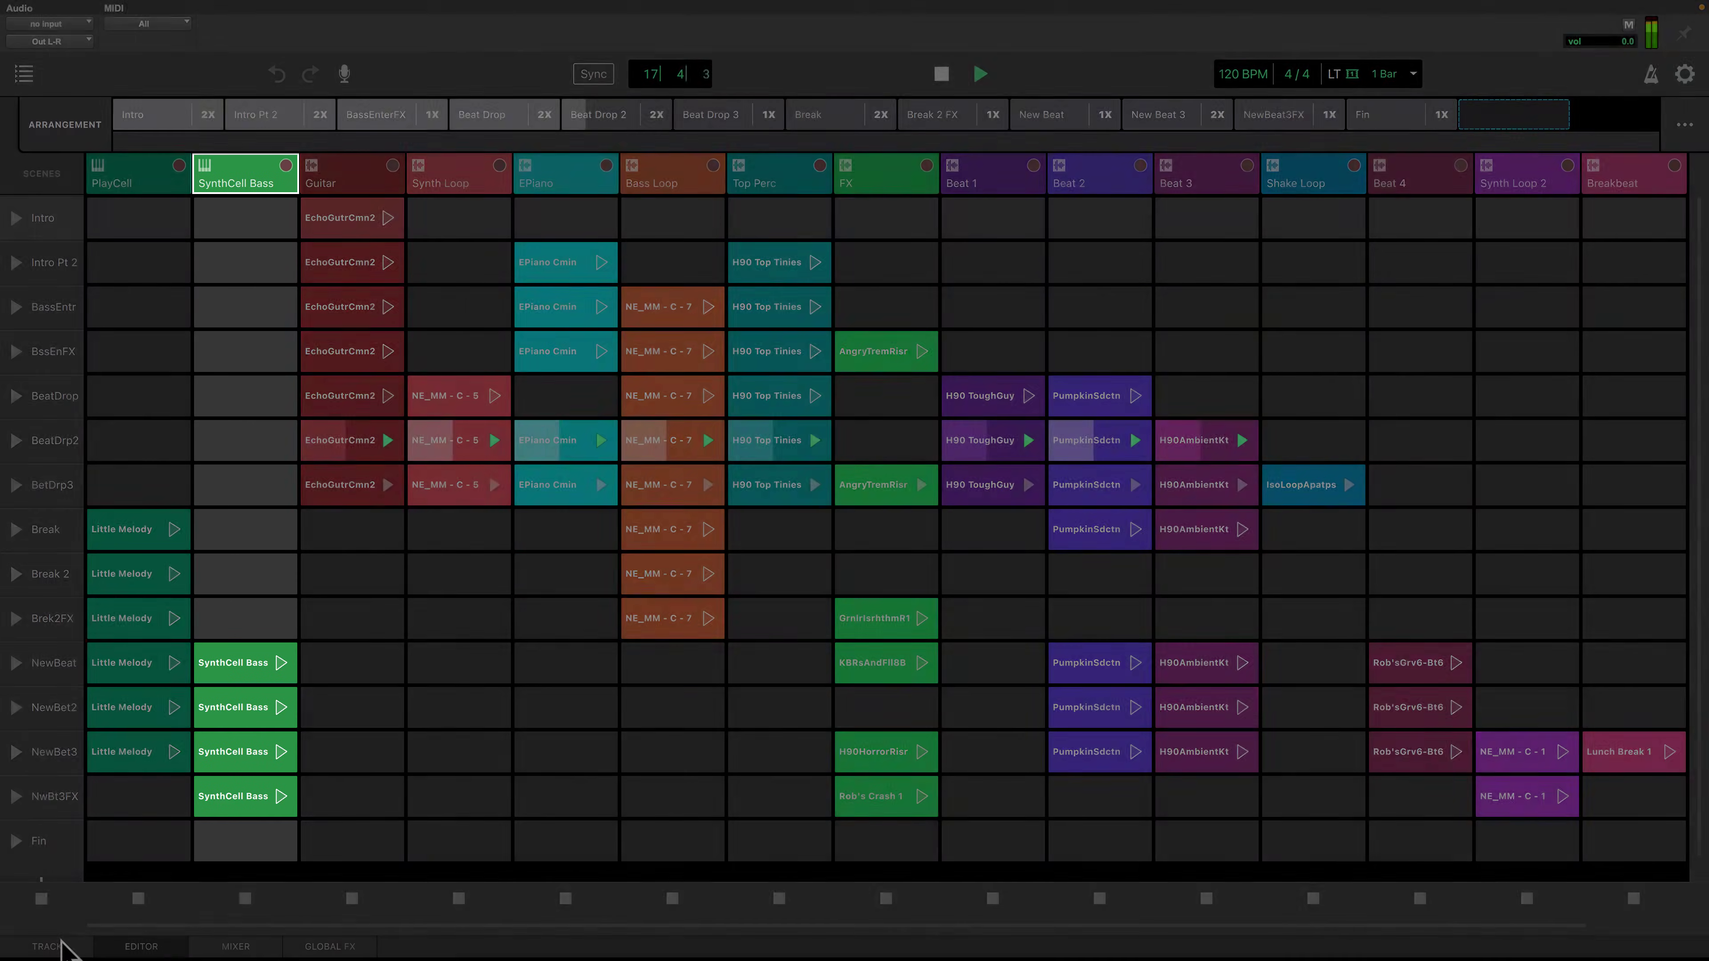
pyautogui.click(60, 949)
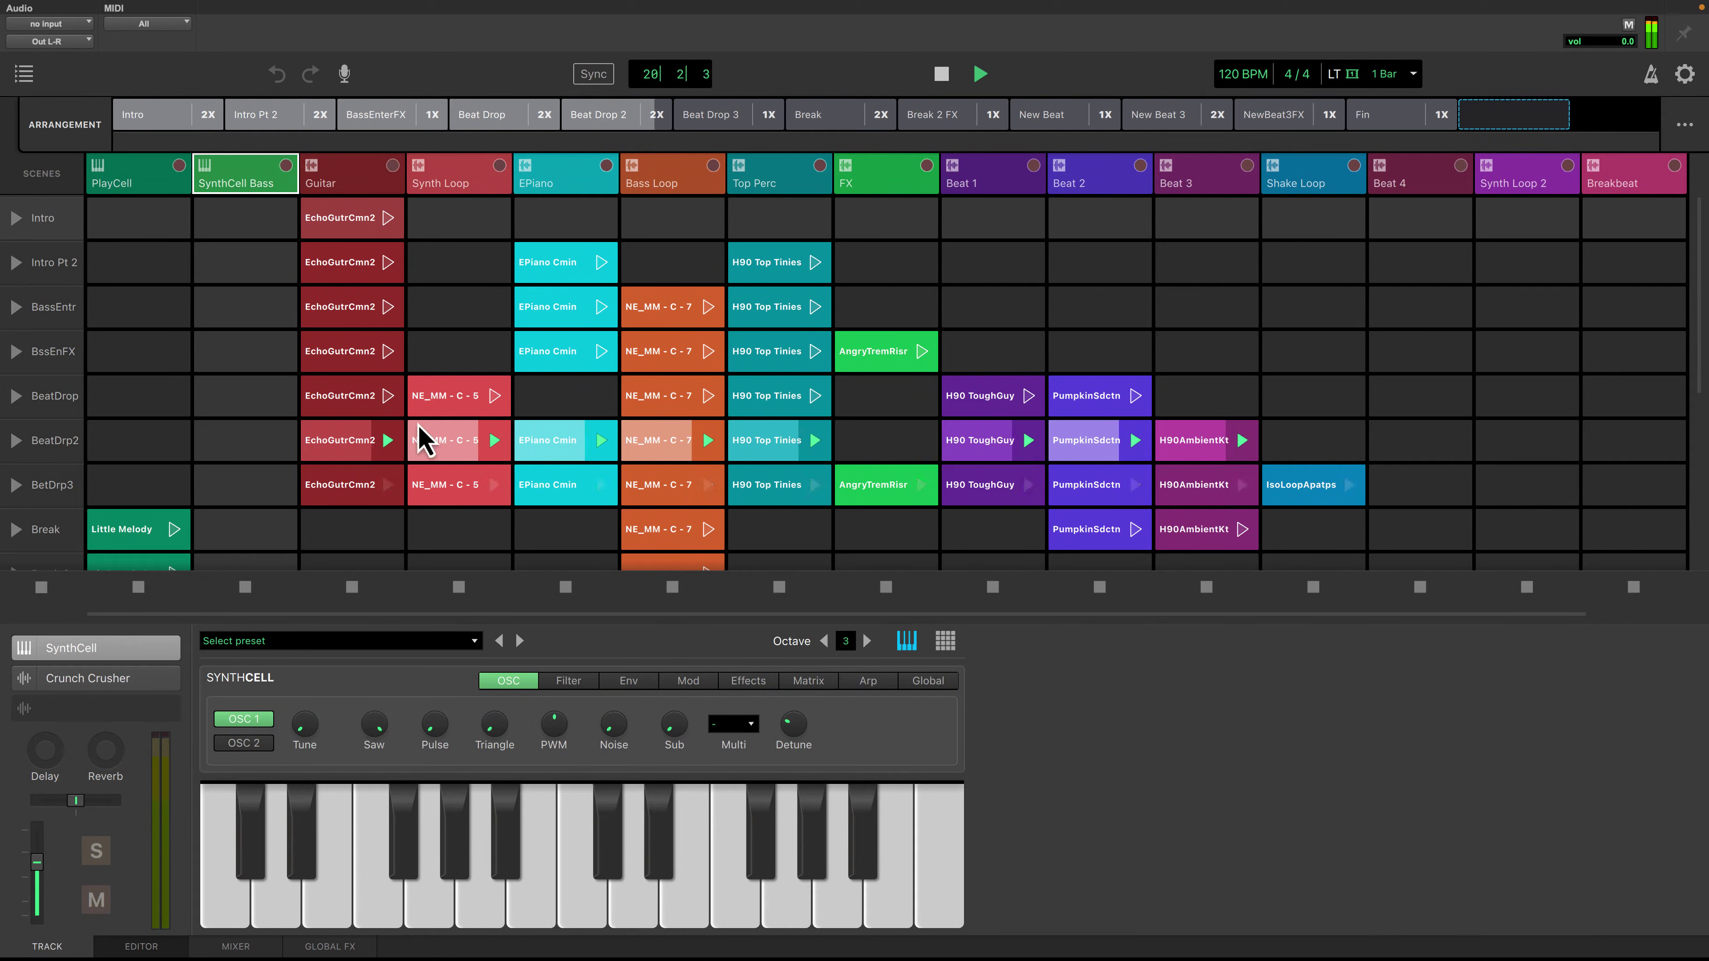
pyautogui.click(442, 399)
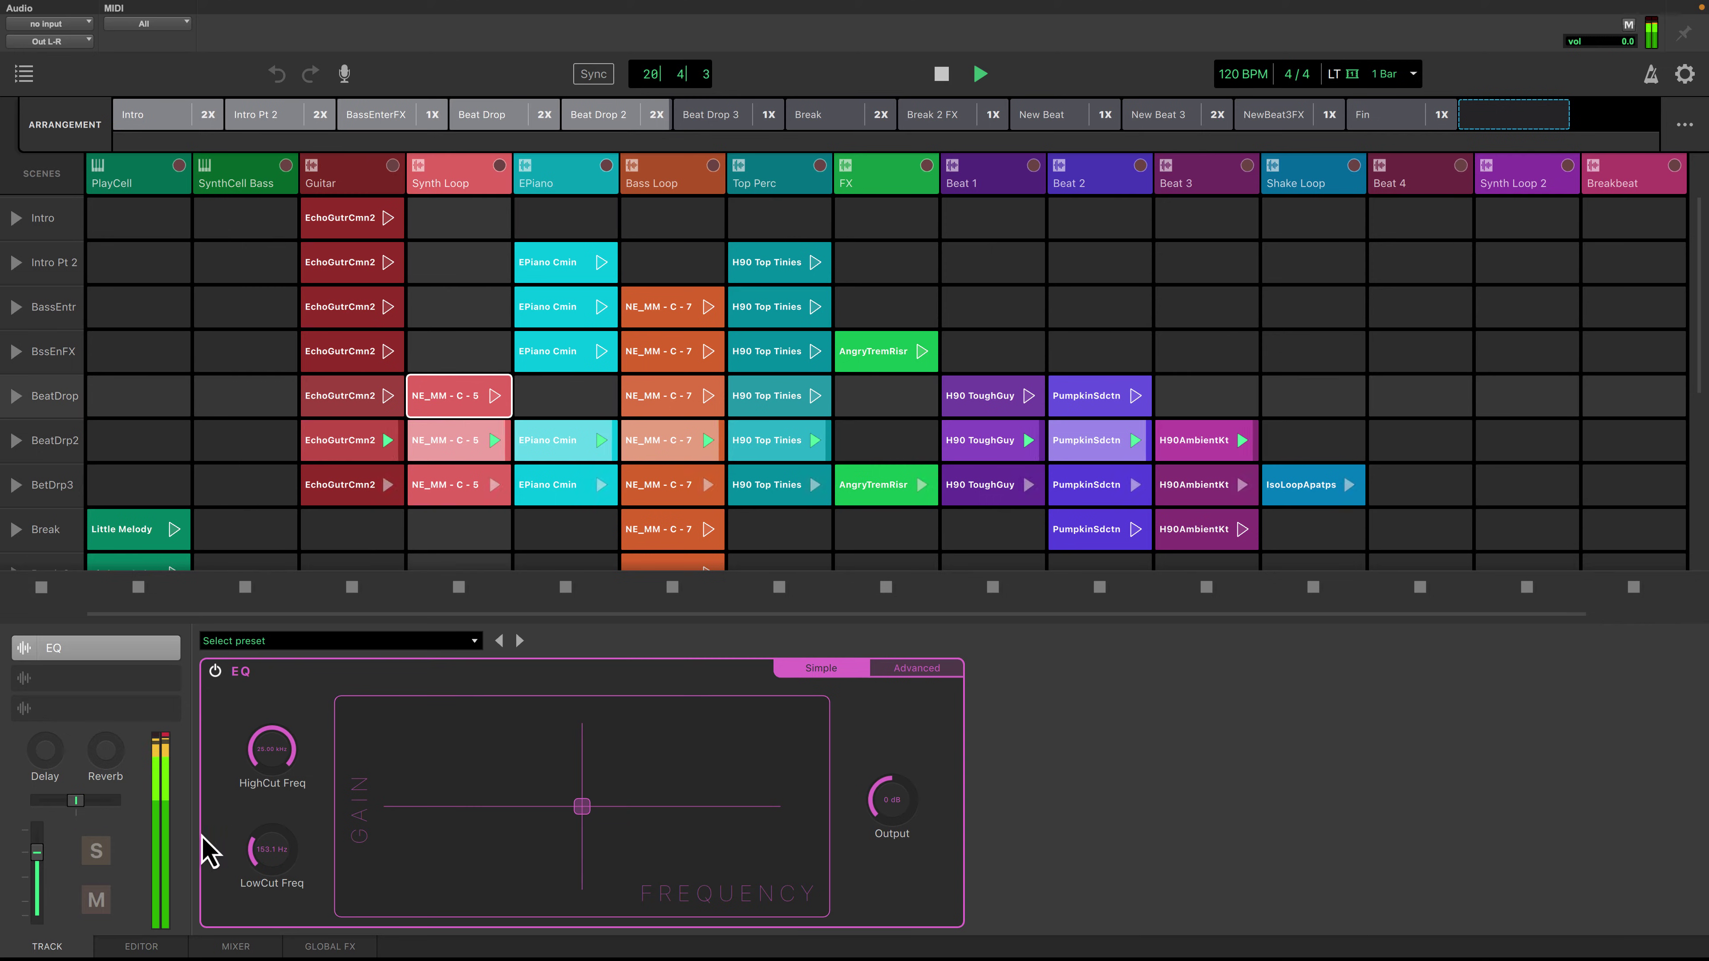
pyautogui.click(141, 945)
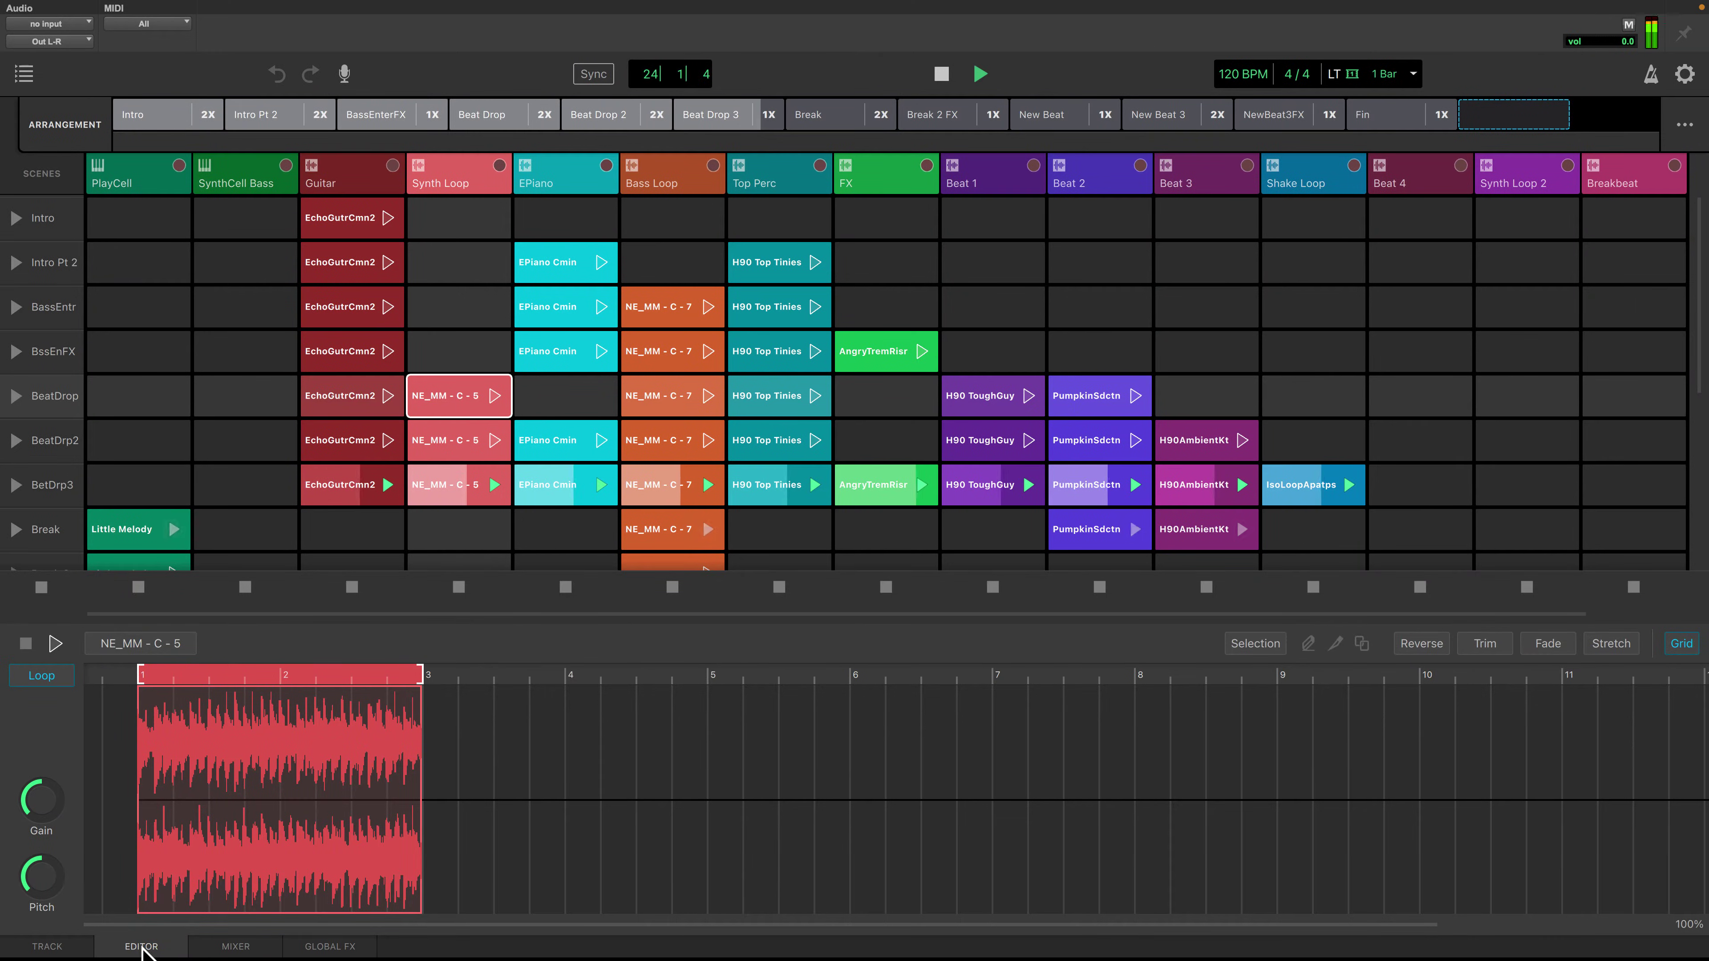
pyautogui.click(141, 946)
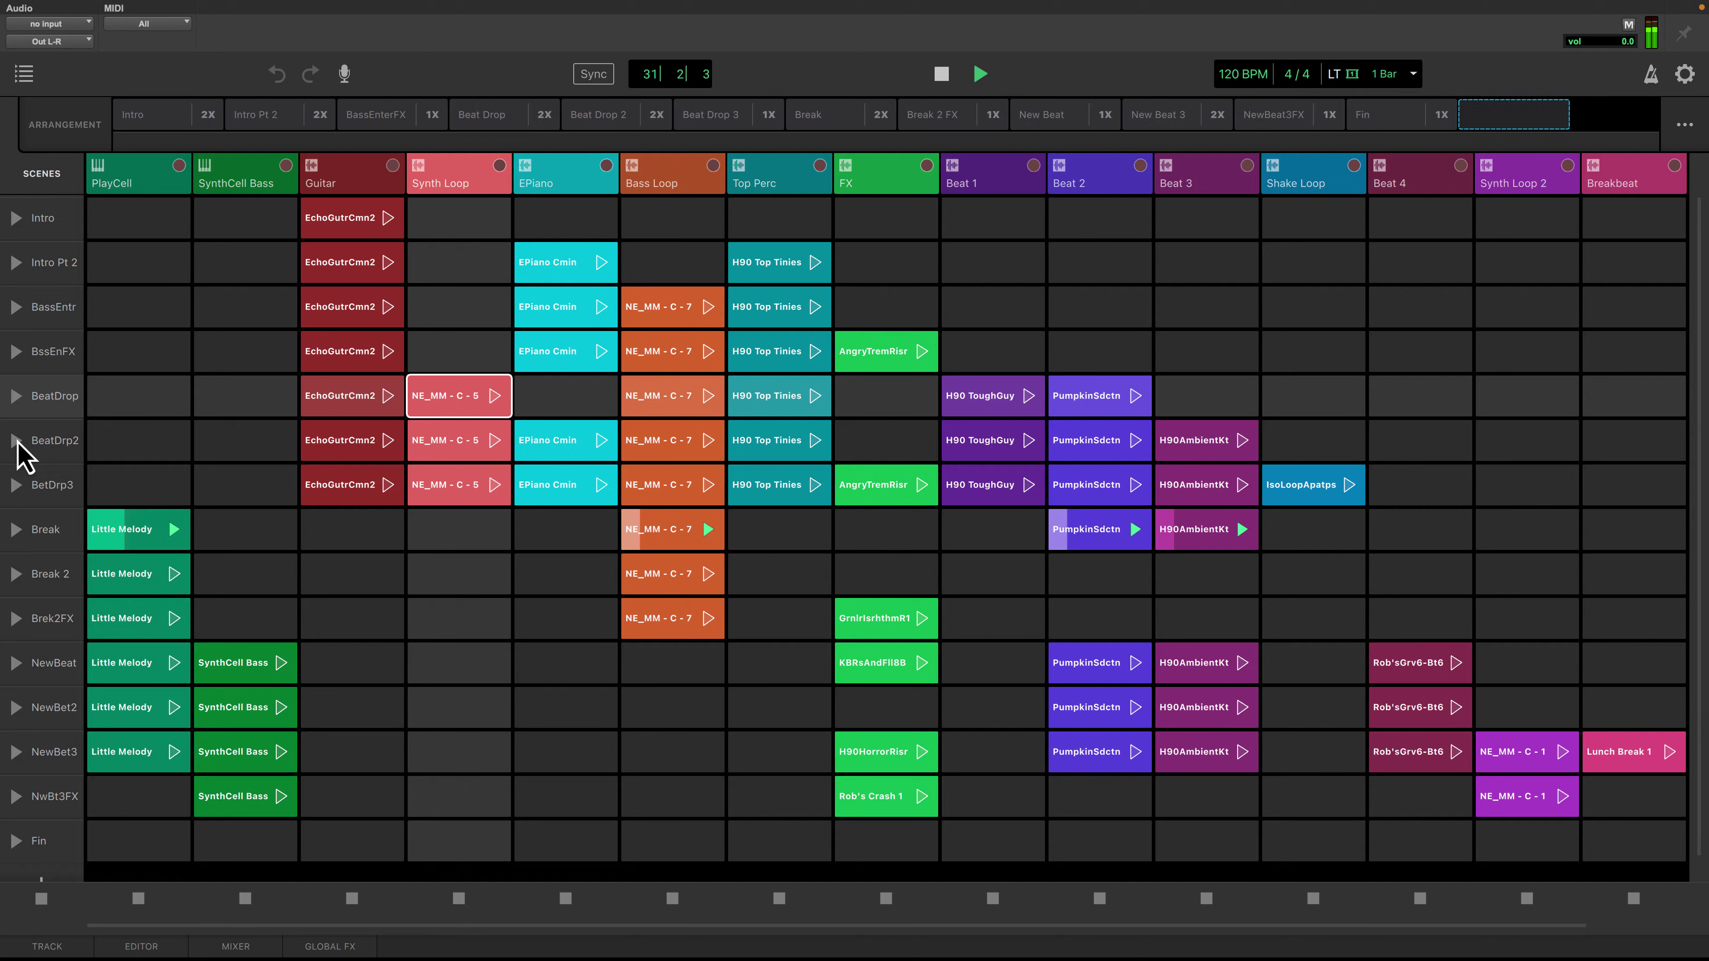
# Launch the scenes BeatDrp2, Break 2, NewBeat, BassEntr and BetDrp3 one after another during playback.
pyautogui.click(16, 440)
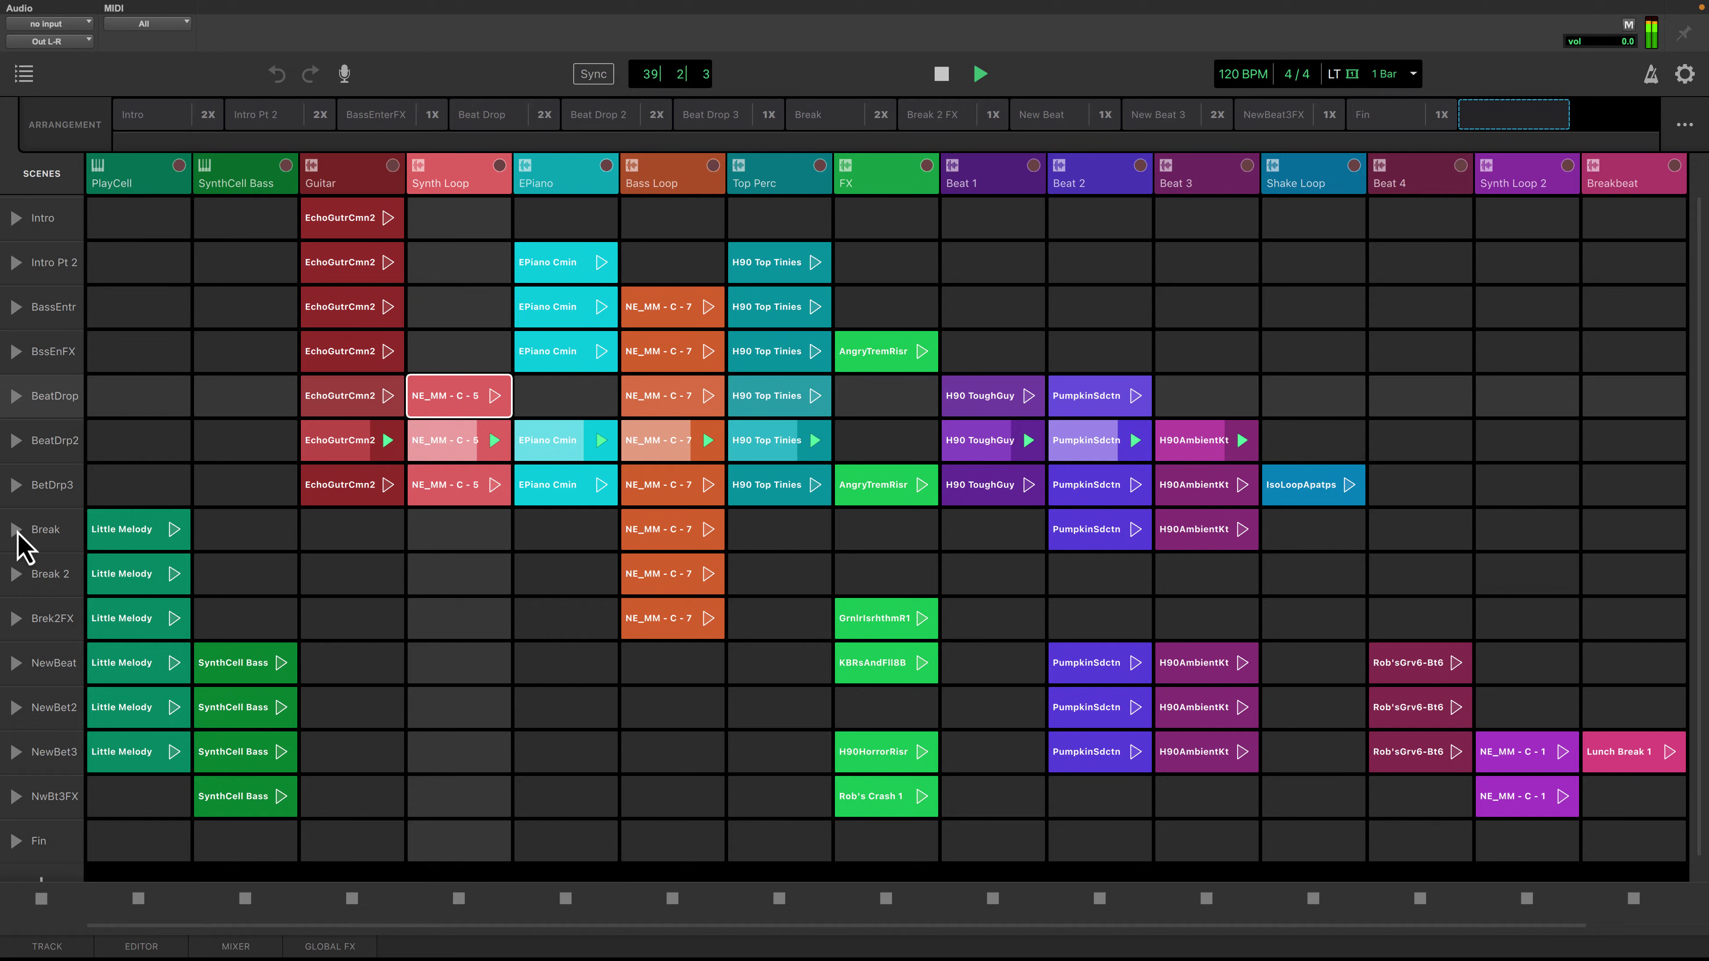
pyautogui.click(17, 574)
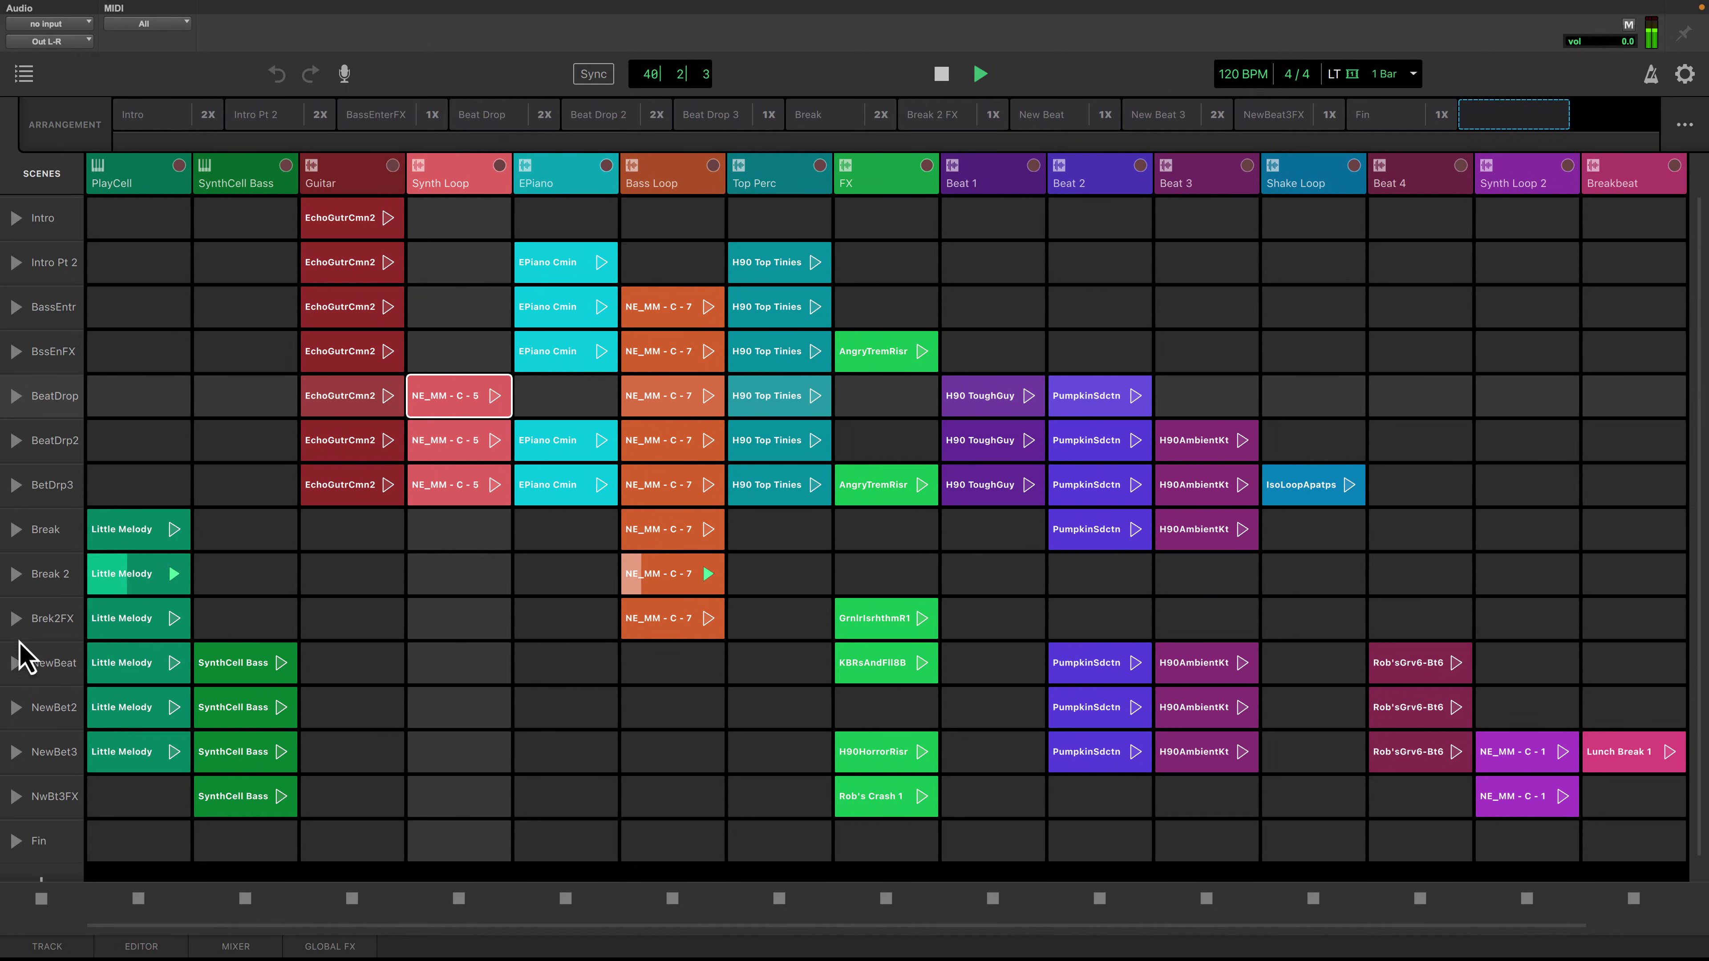
pyautogui.click(17, 663)
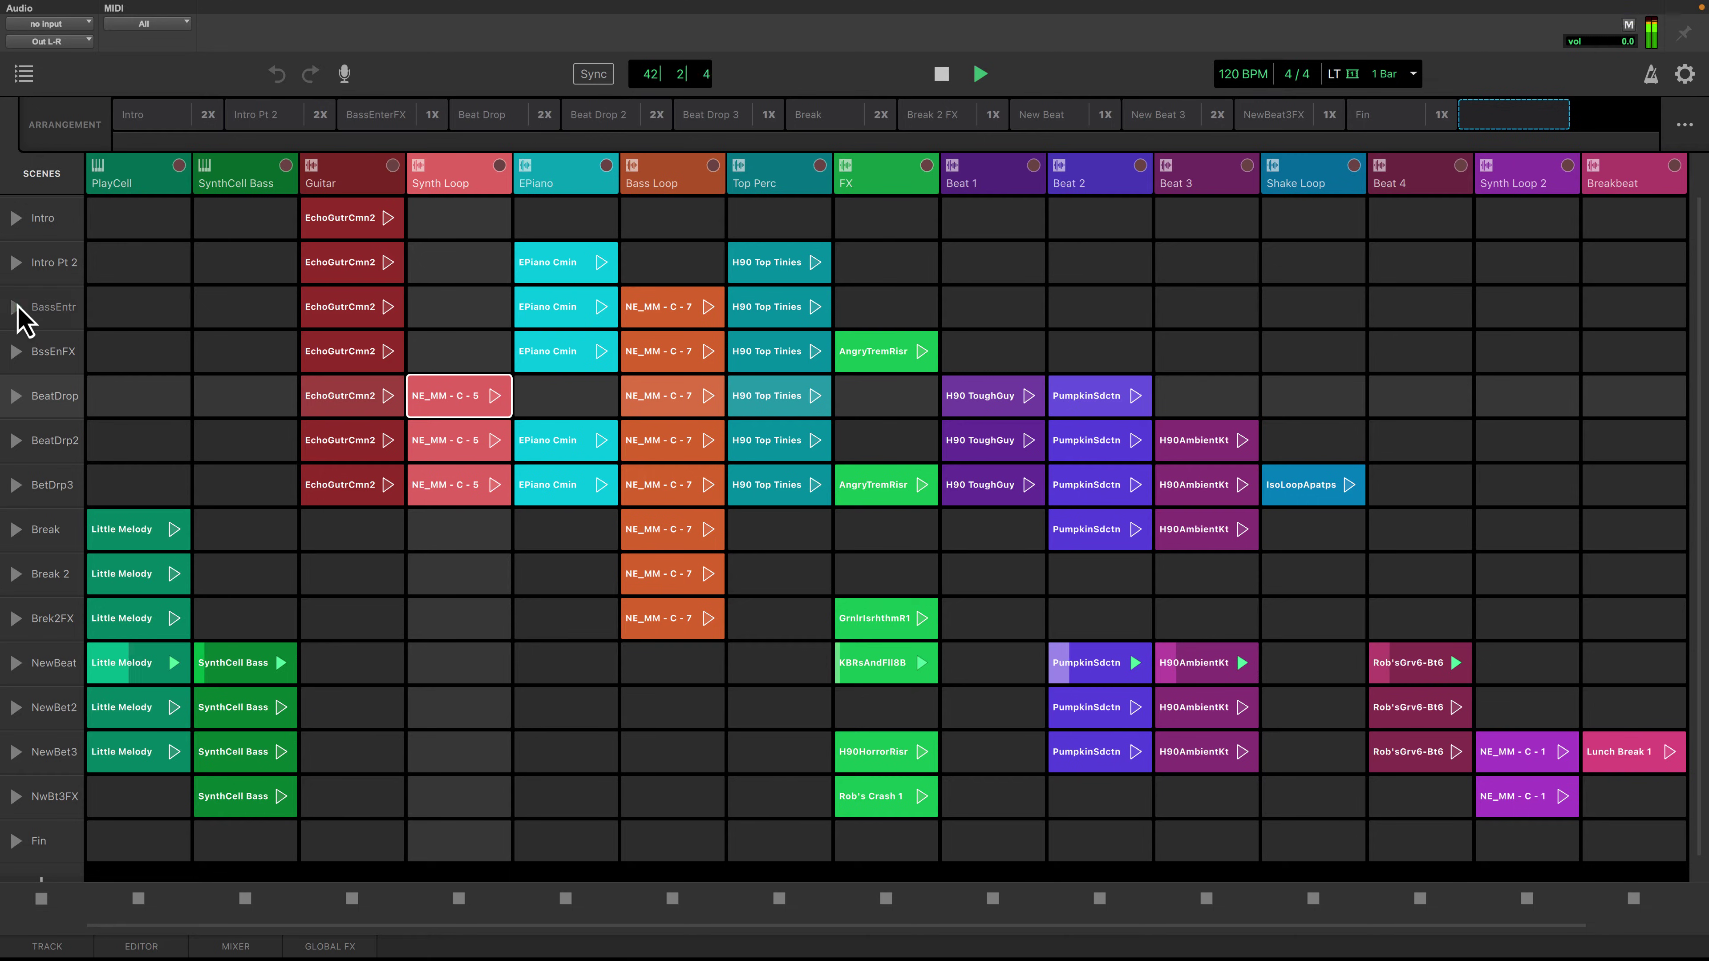
pyautogui.click(16, 307)
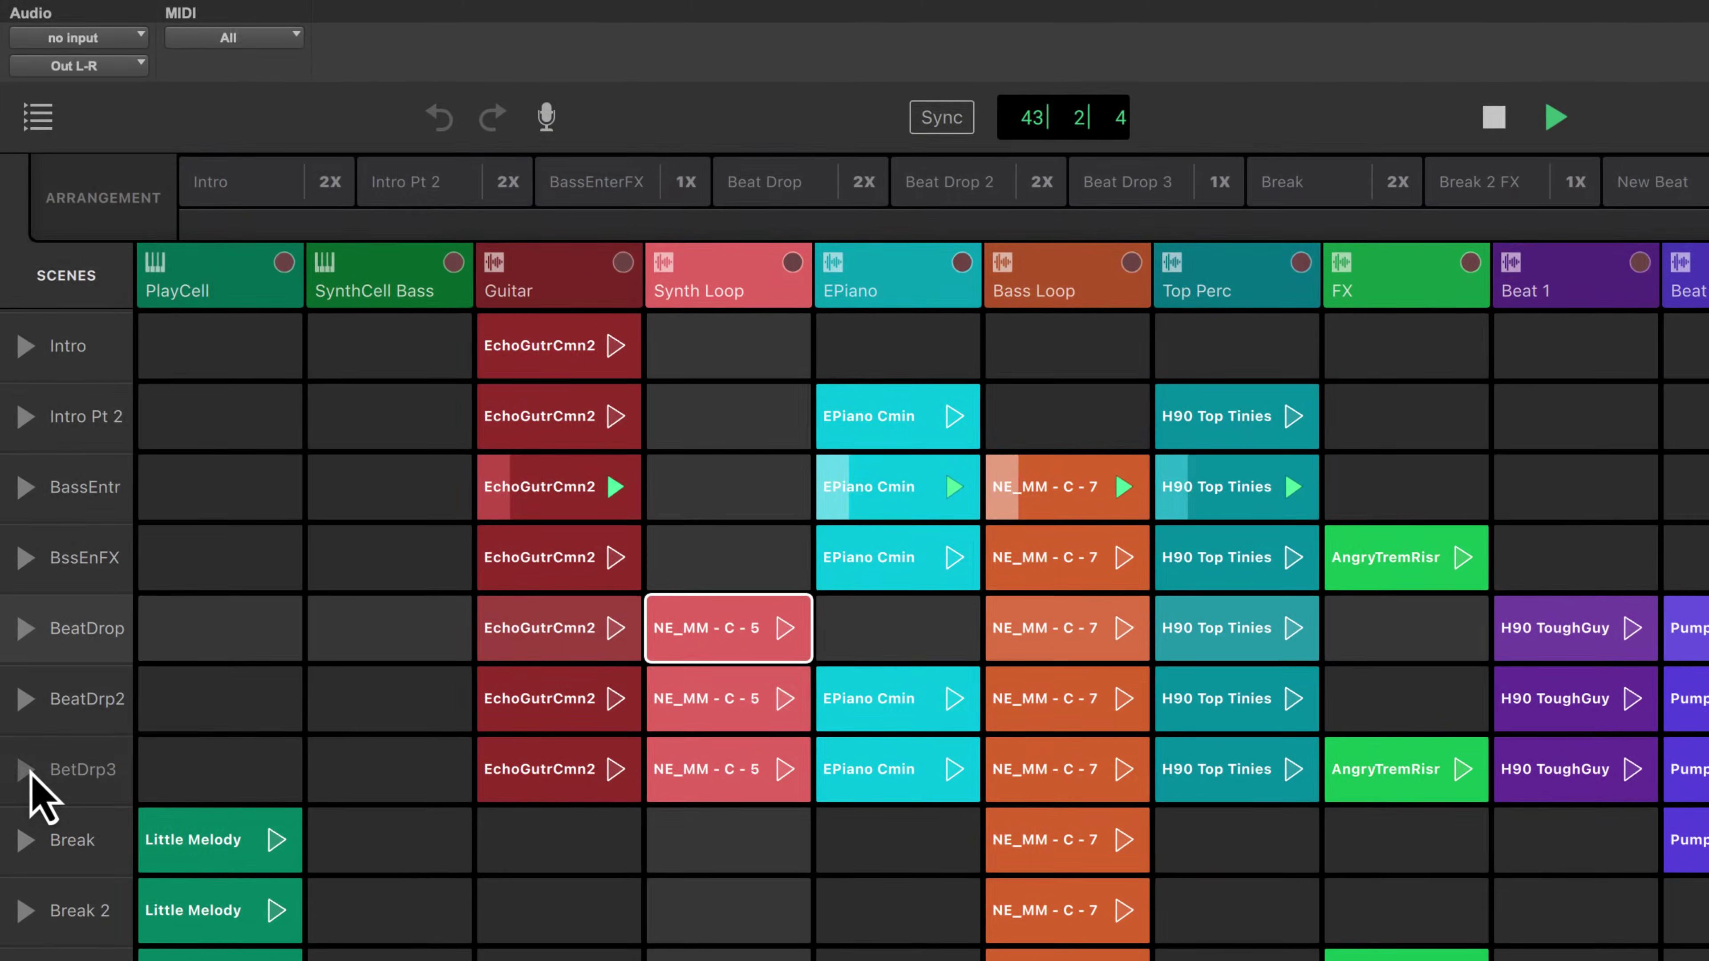
pyautogui.click(27, 770)
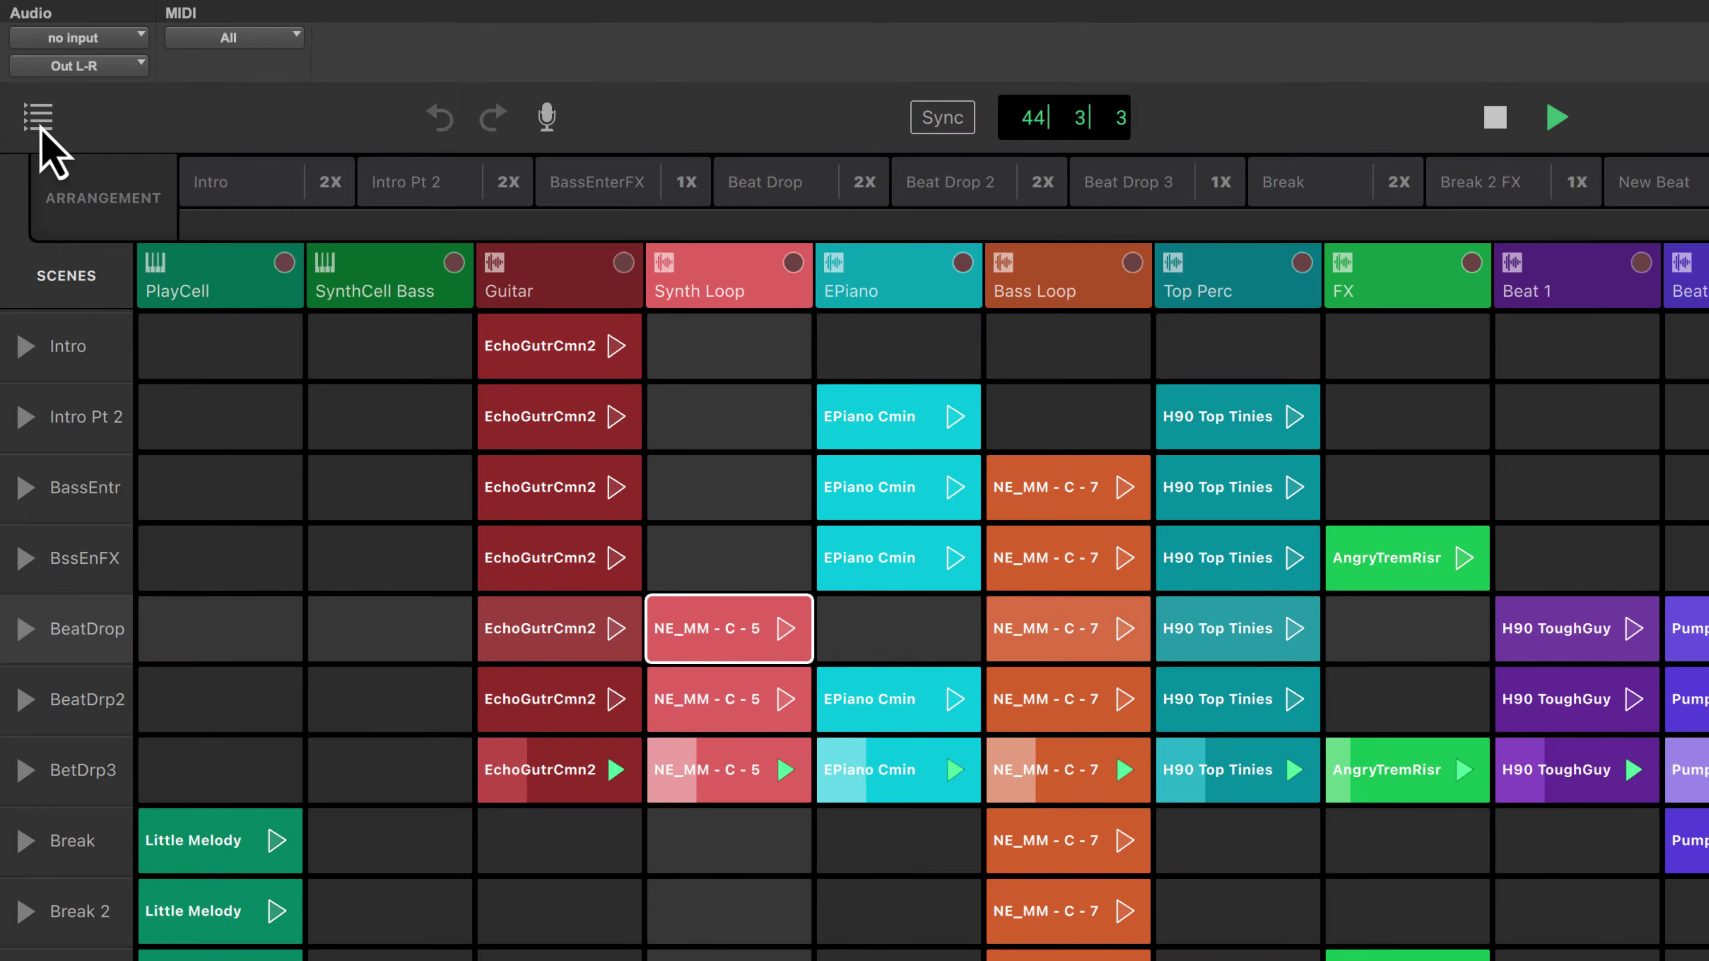
# View the sound library and look through the Avid Loopmasters 1.0 folder as a source of samples, without opening it.
pyautogui.click(38, 118)
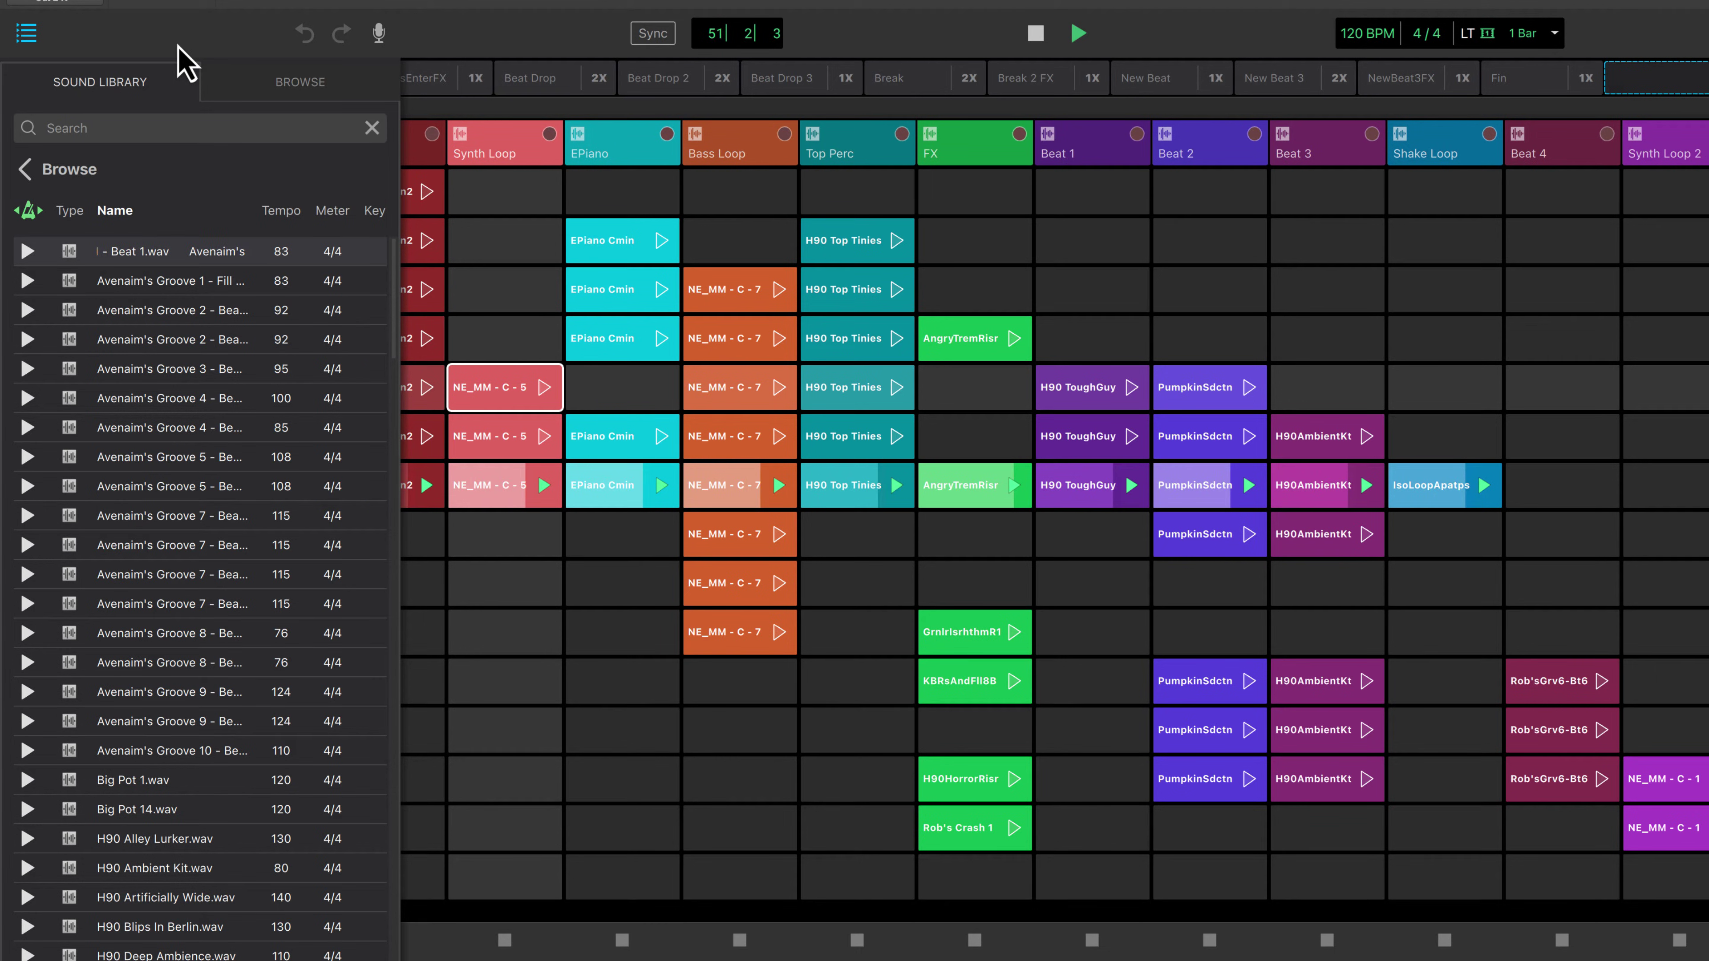
pyautogui.click(247, 84)
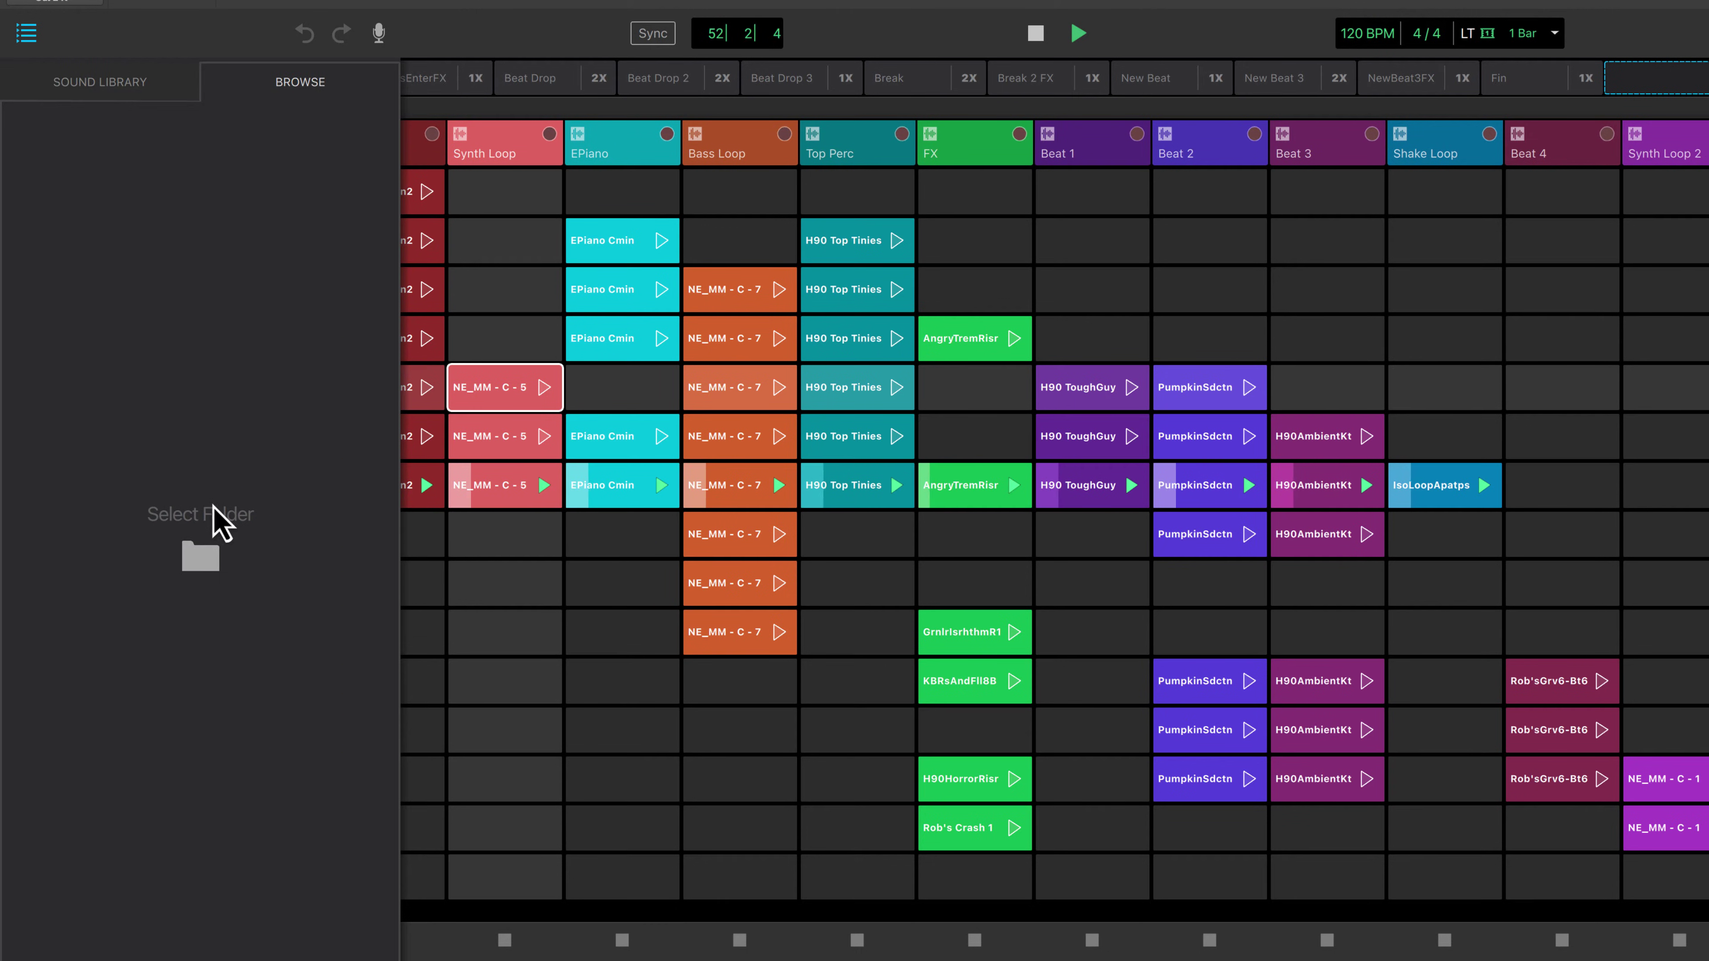
pyautogui.click(202, 557)
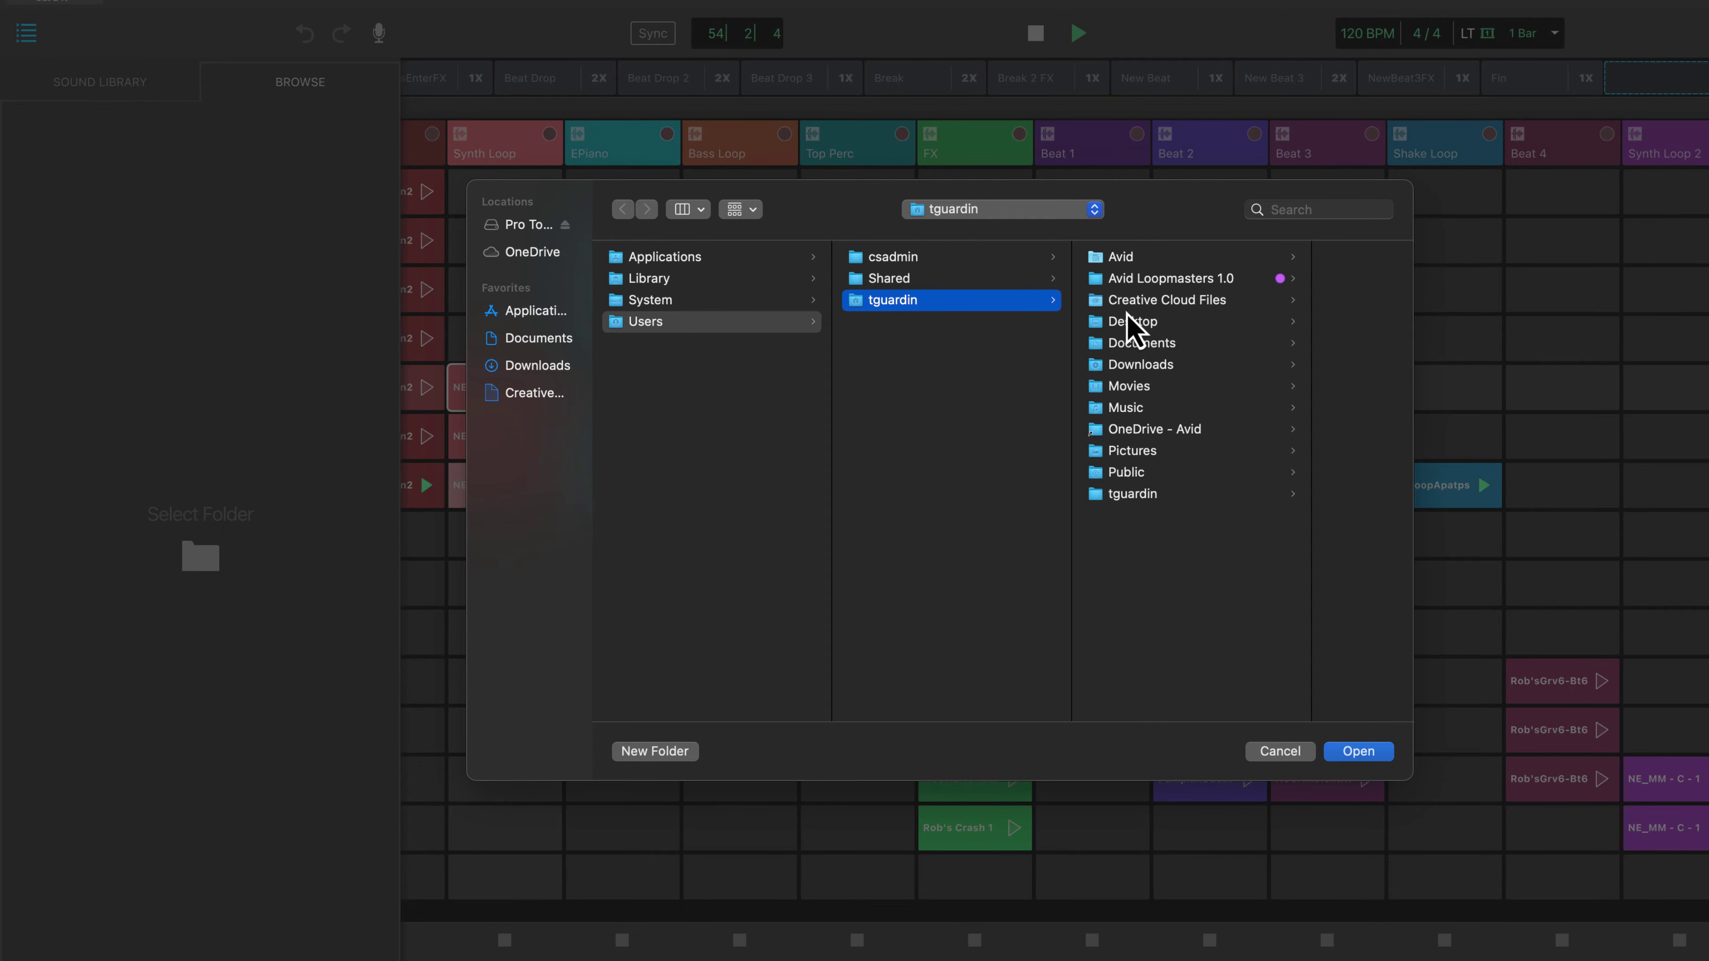
pyautogui.click(1145, 281)
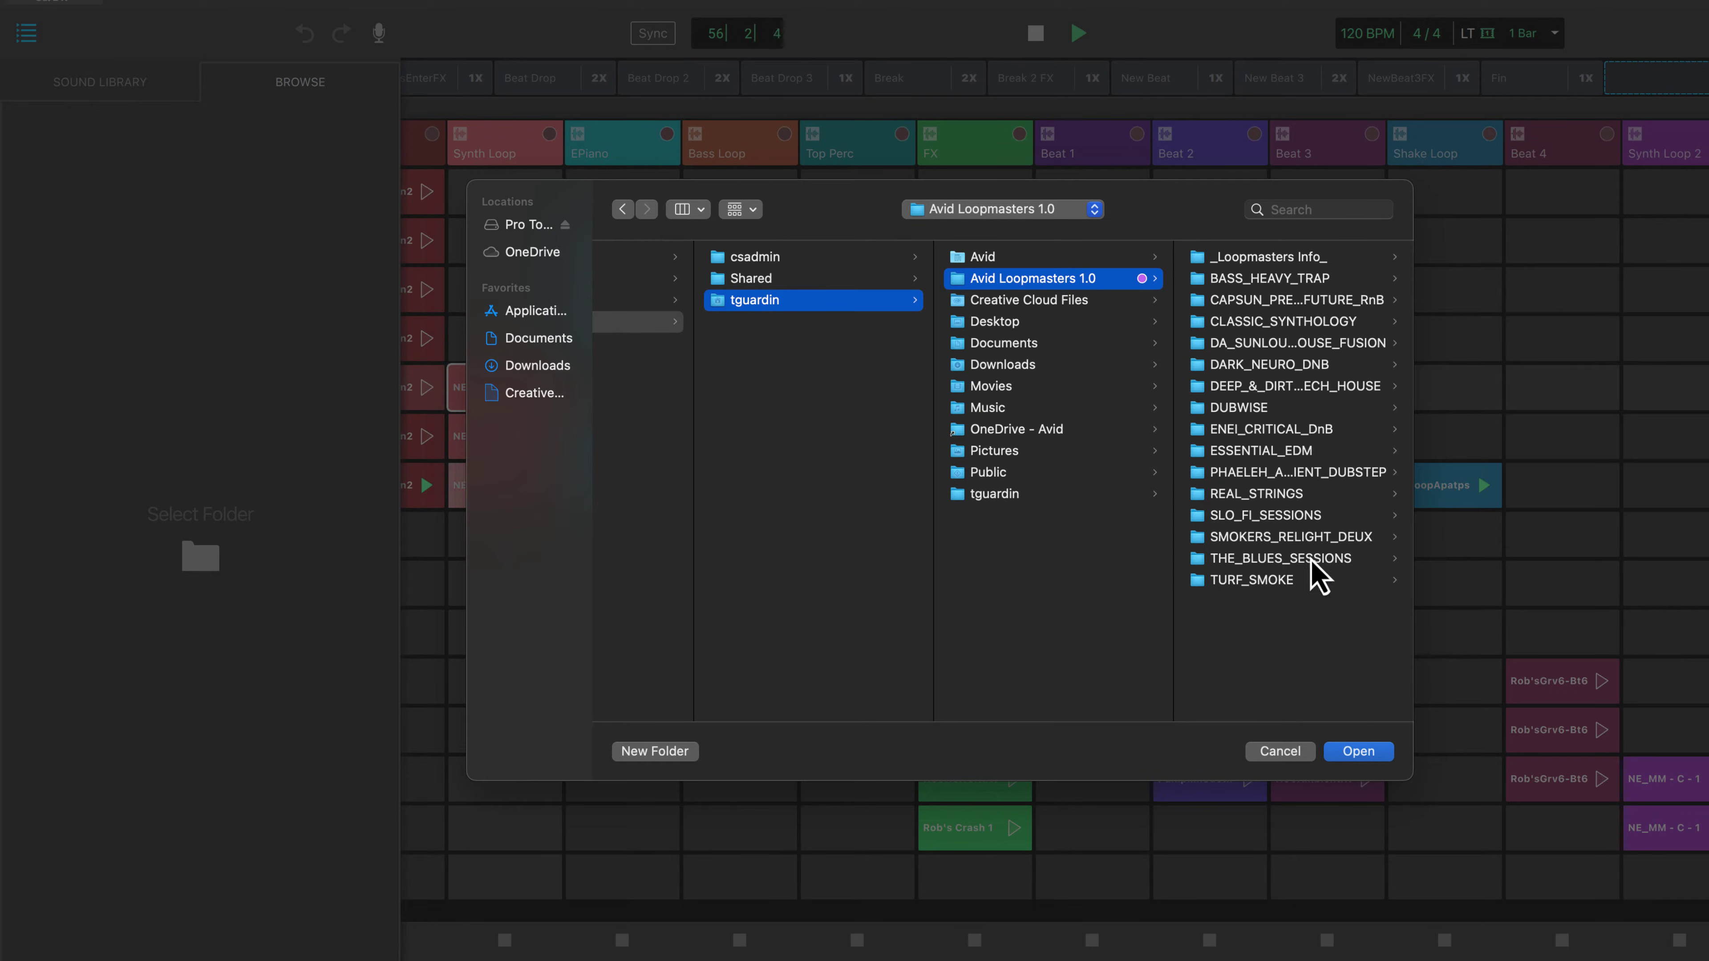
pyautogui.click(1279, 752)
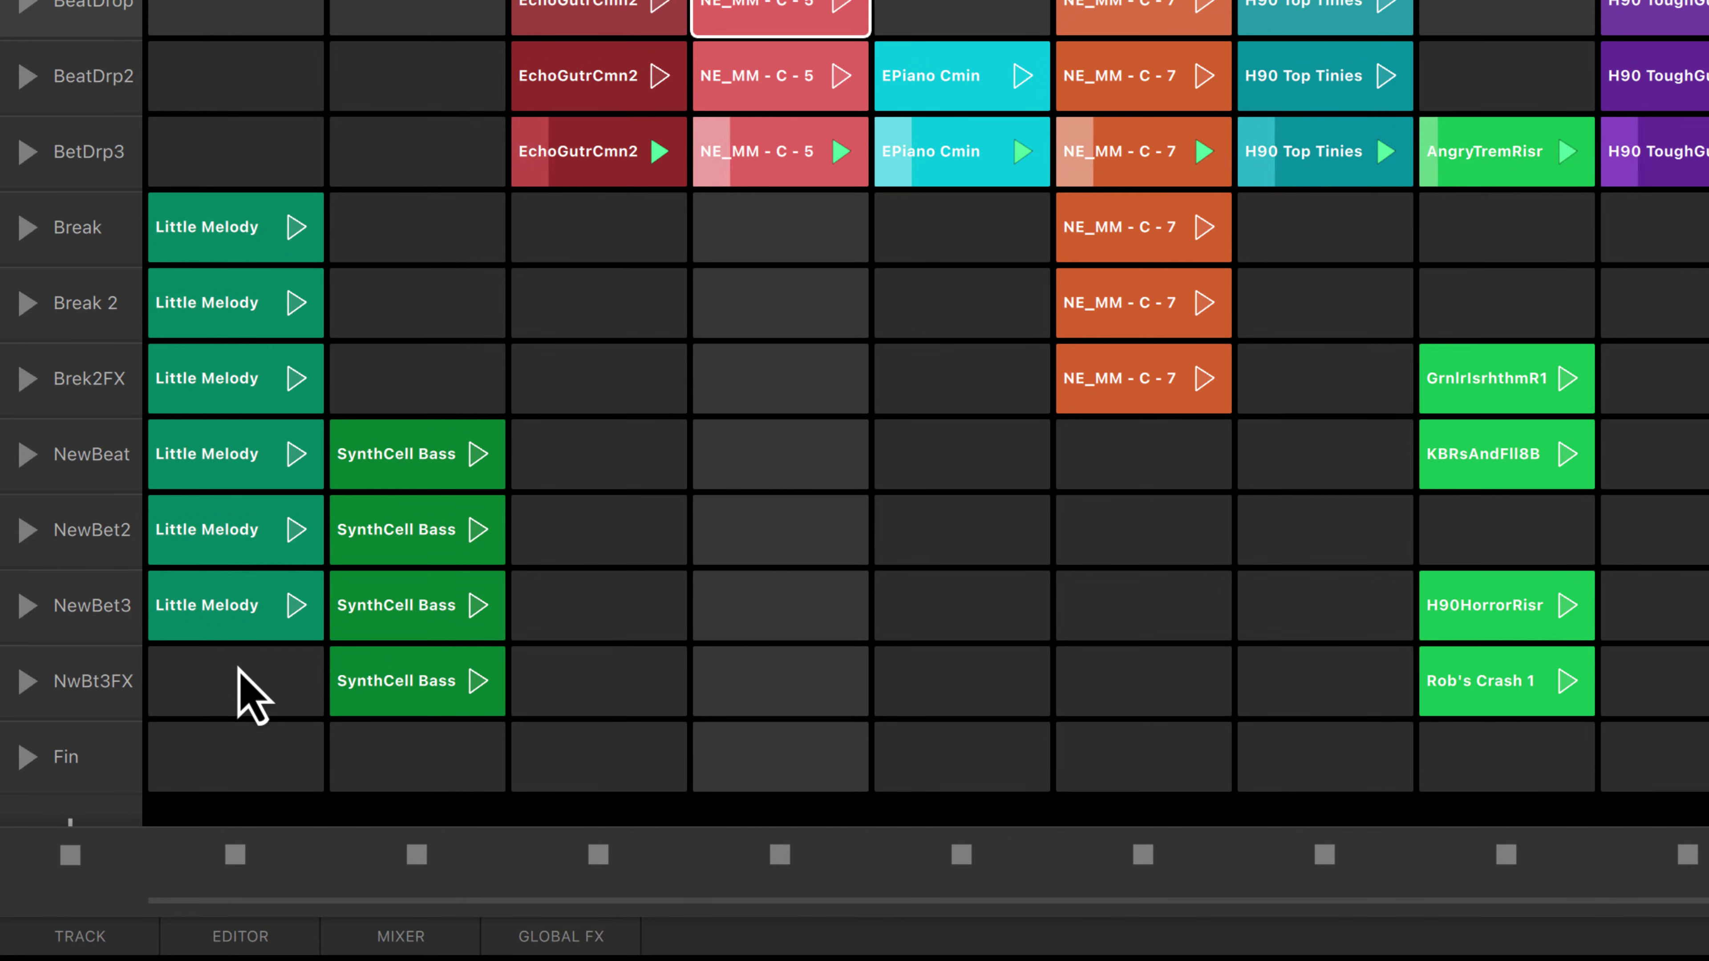
# Inspect the SynthCell Bass track's SynthCell instrument with the pad layout and its Crunch Crusher effect.
pyautogui.click(417, 378)
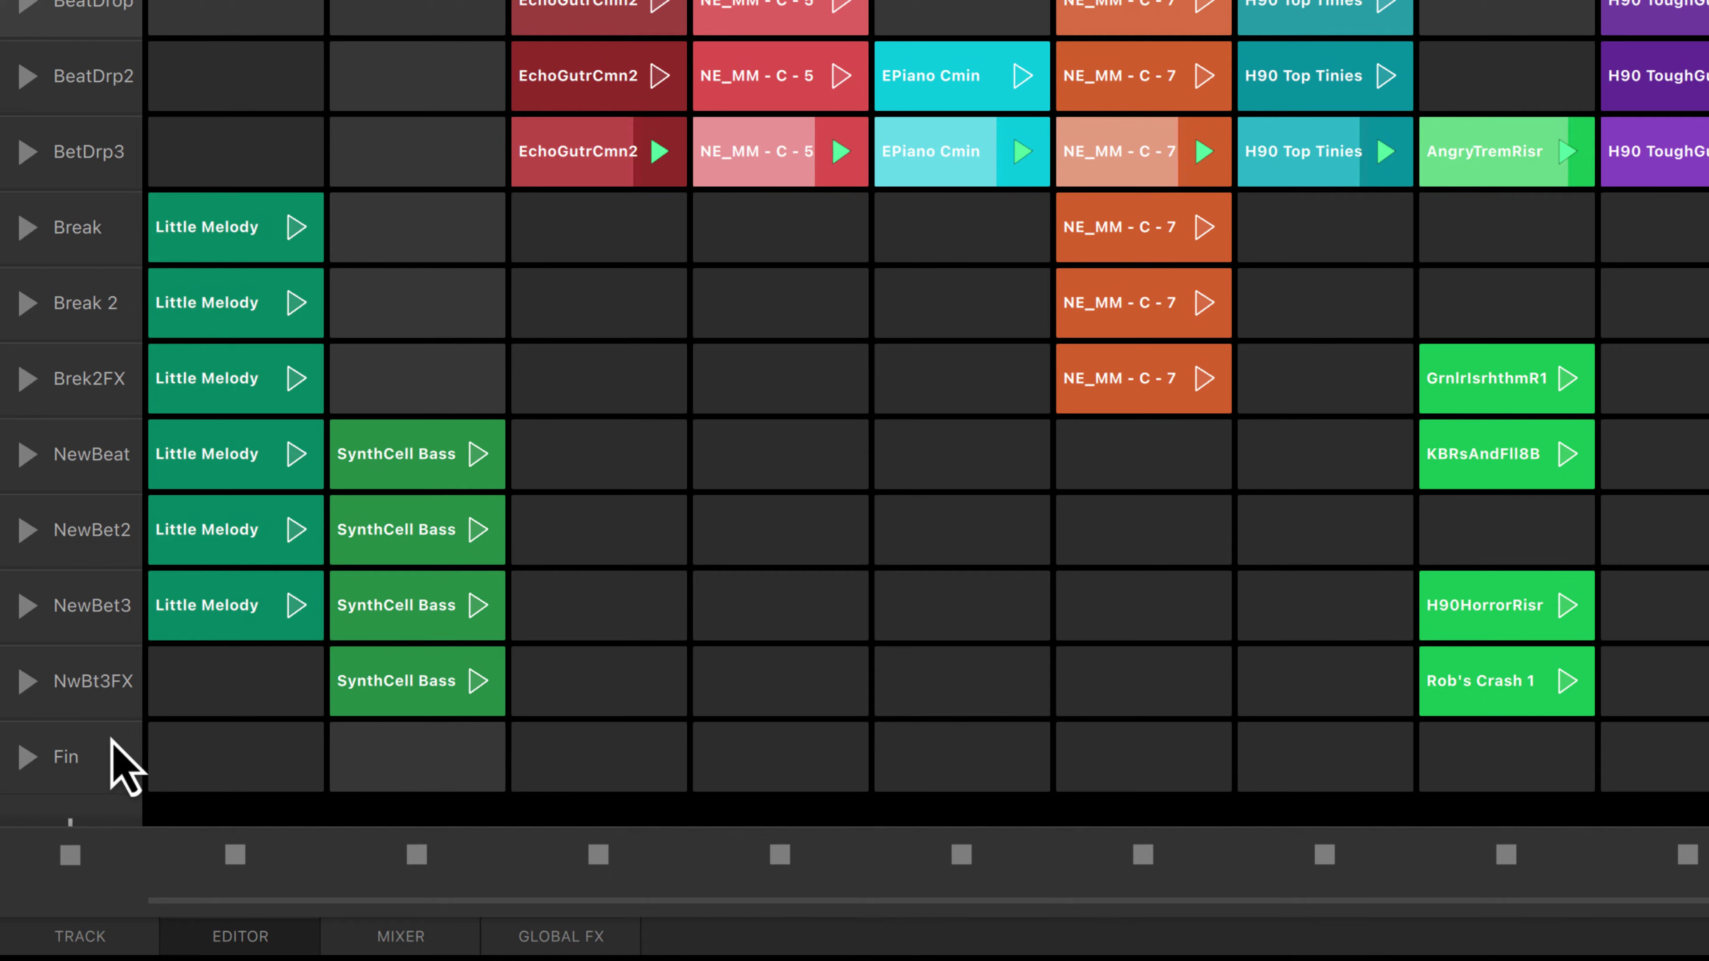
pyautogui.click(94, 949)
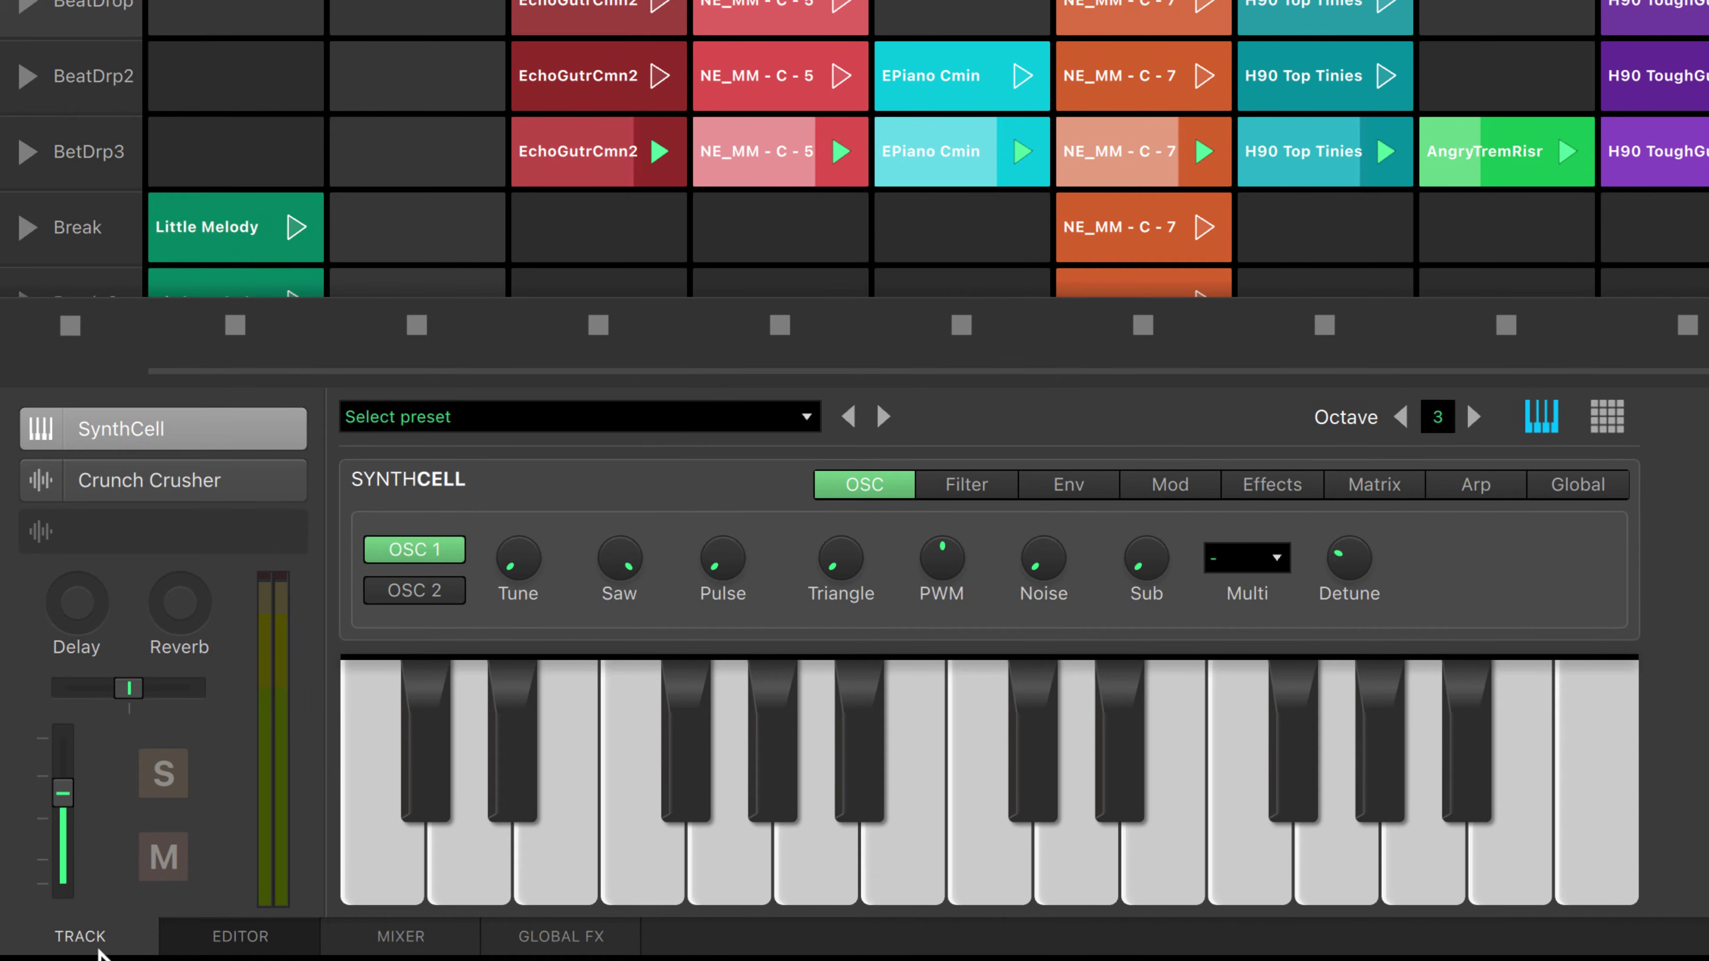
pyautogui.click(1606, 417)
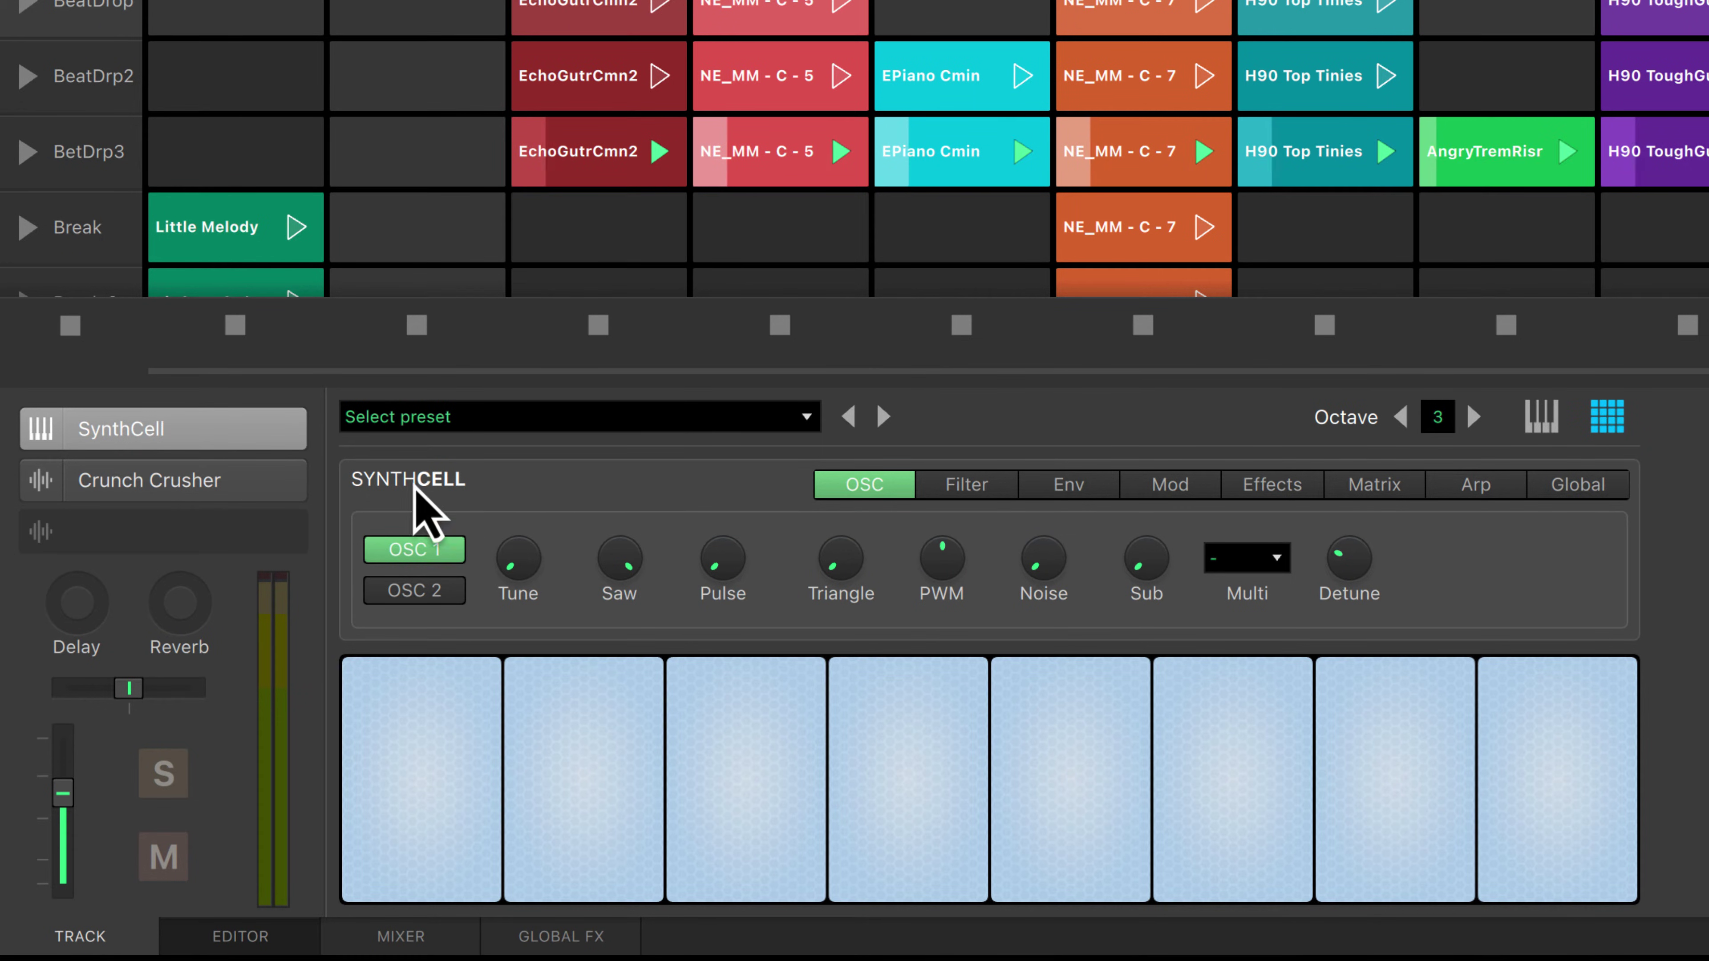
pyautogui.click(239, 479)
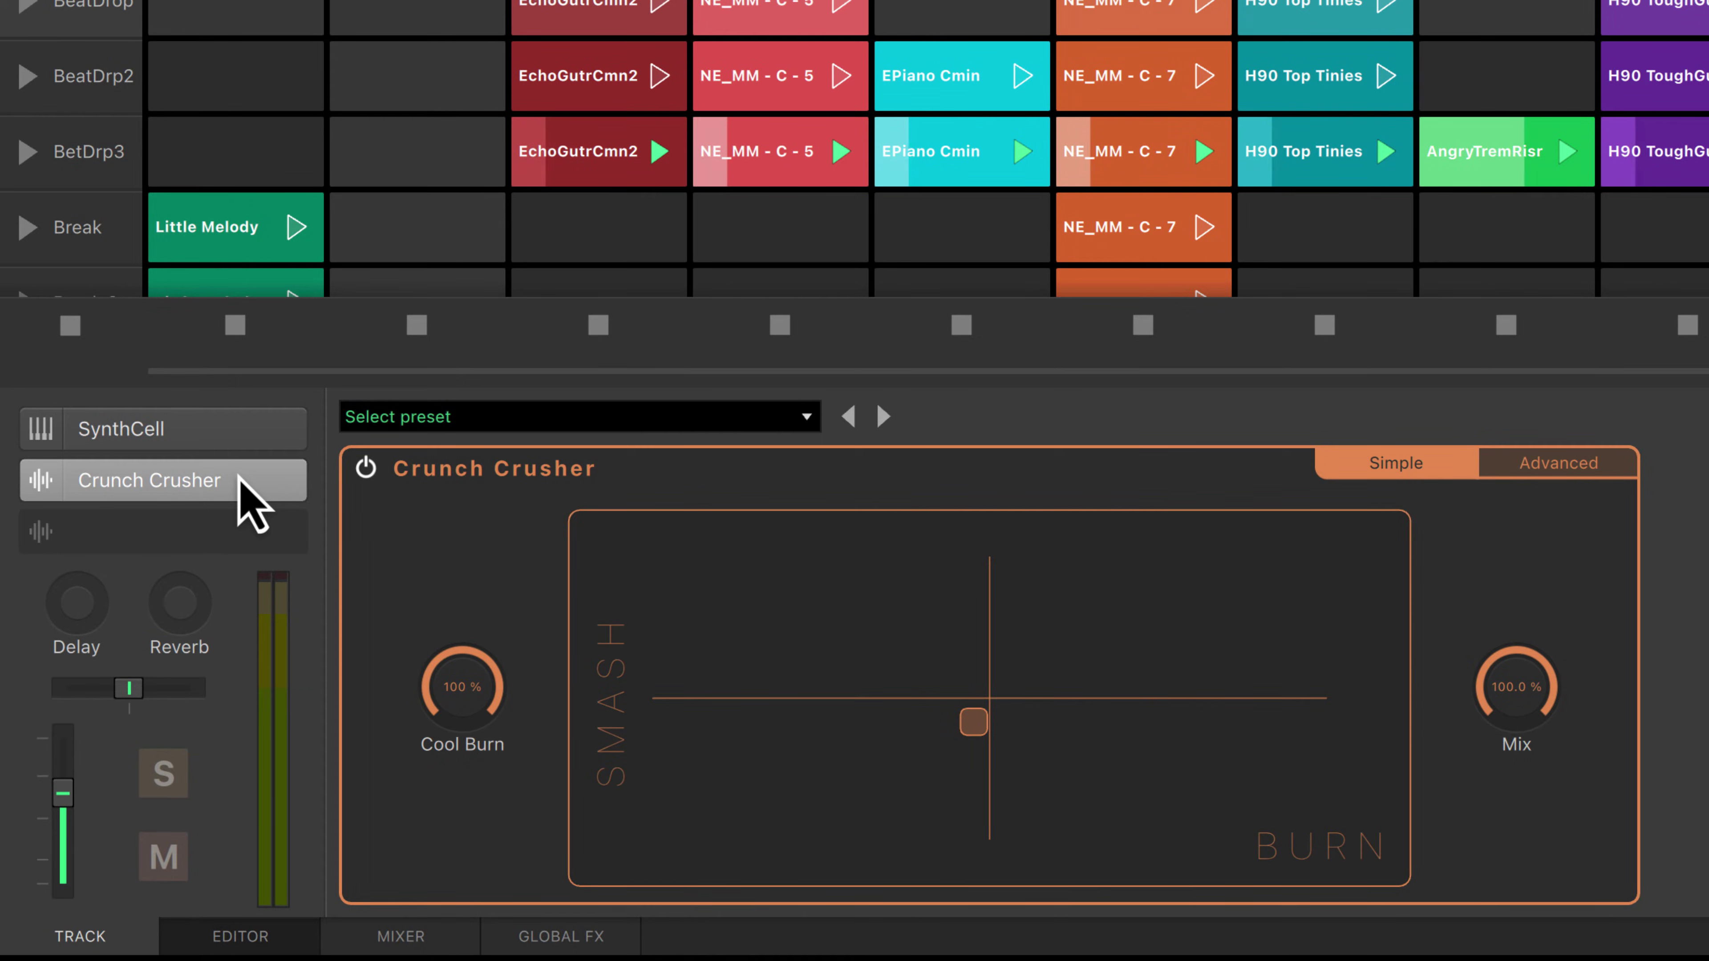
# Examine the Synth Loop track's EQ with advanced controls and the waveform of its BeatDrop clip.
pyautogui.click(759, 17)
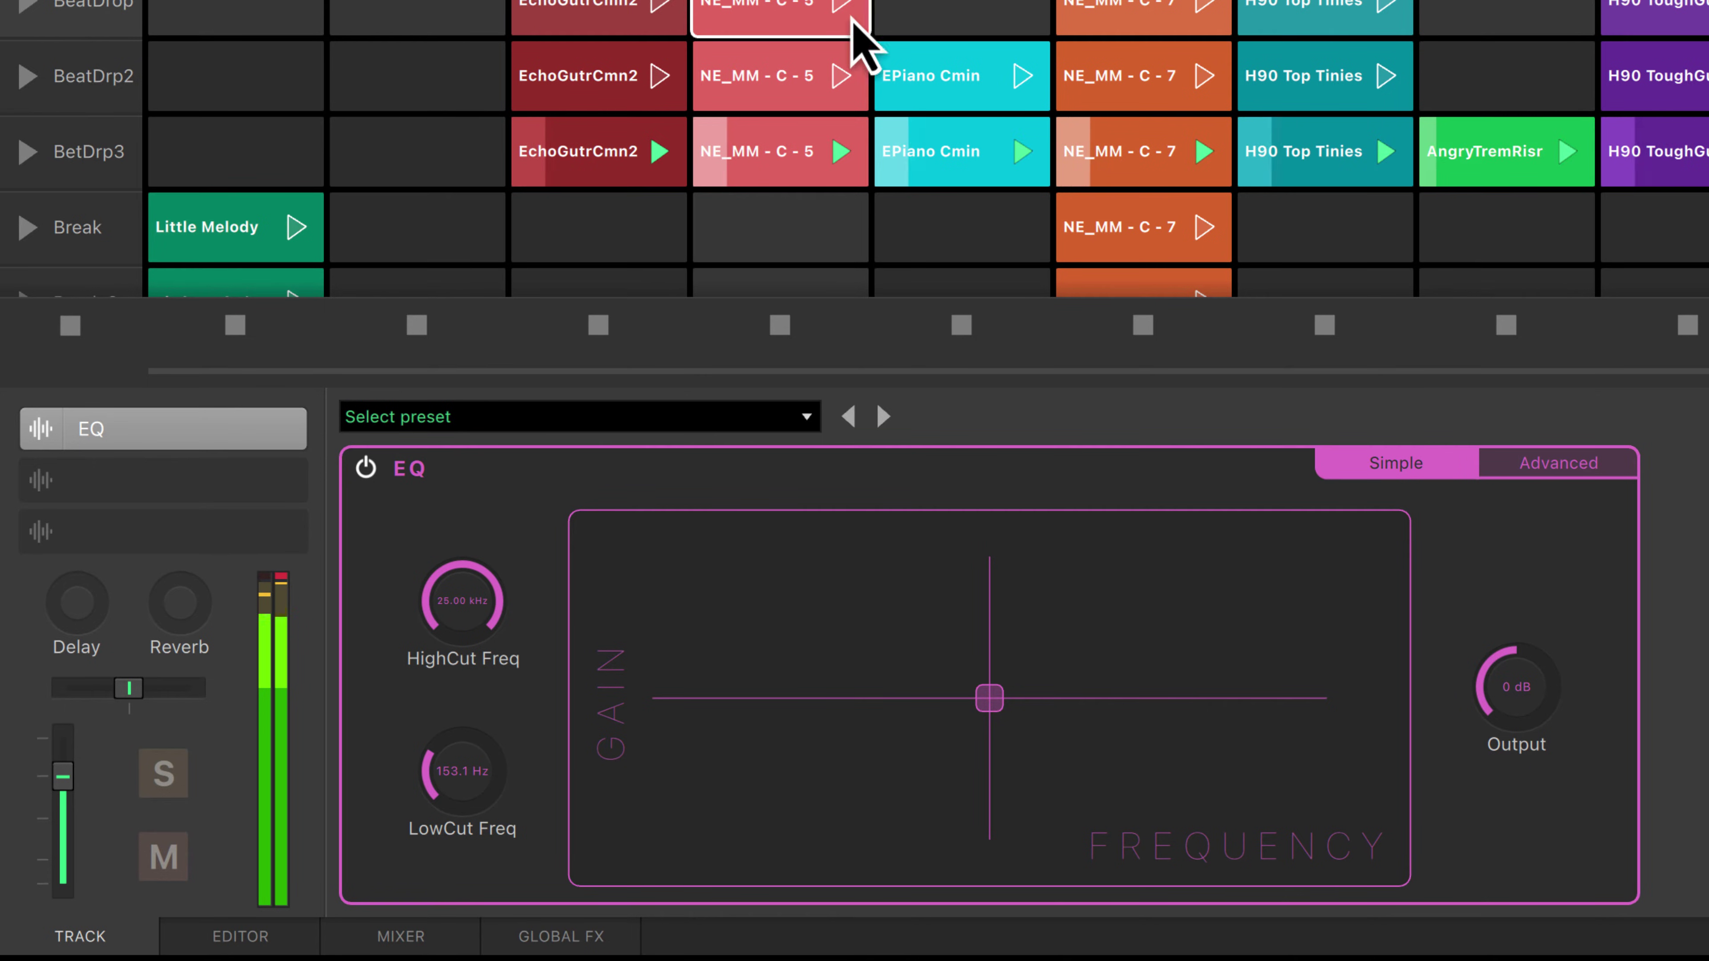
pyautogui.click(1554, 471)
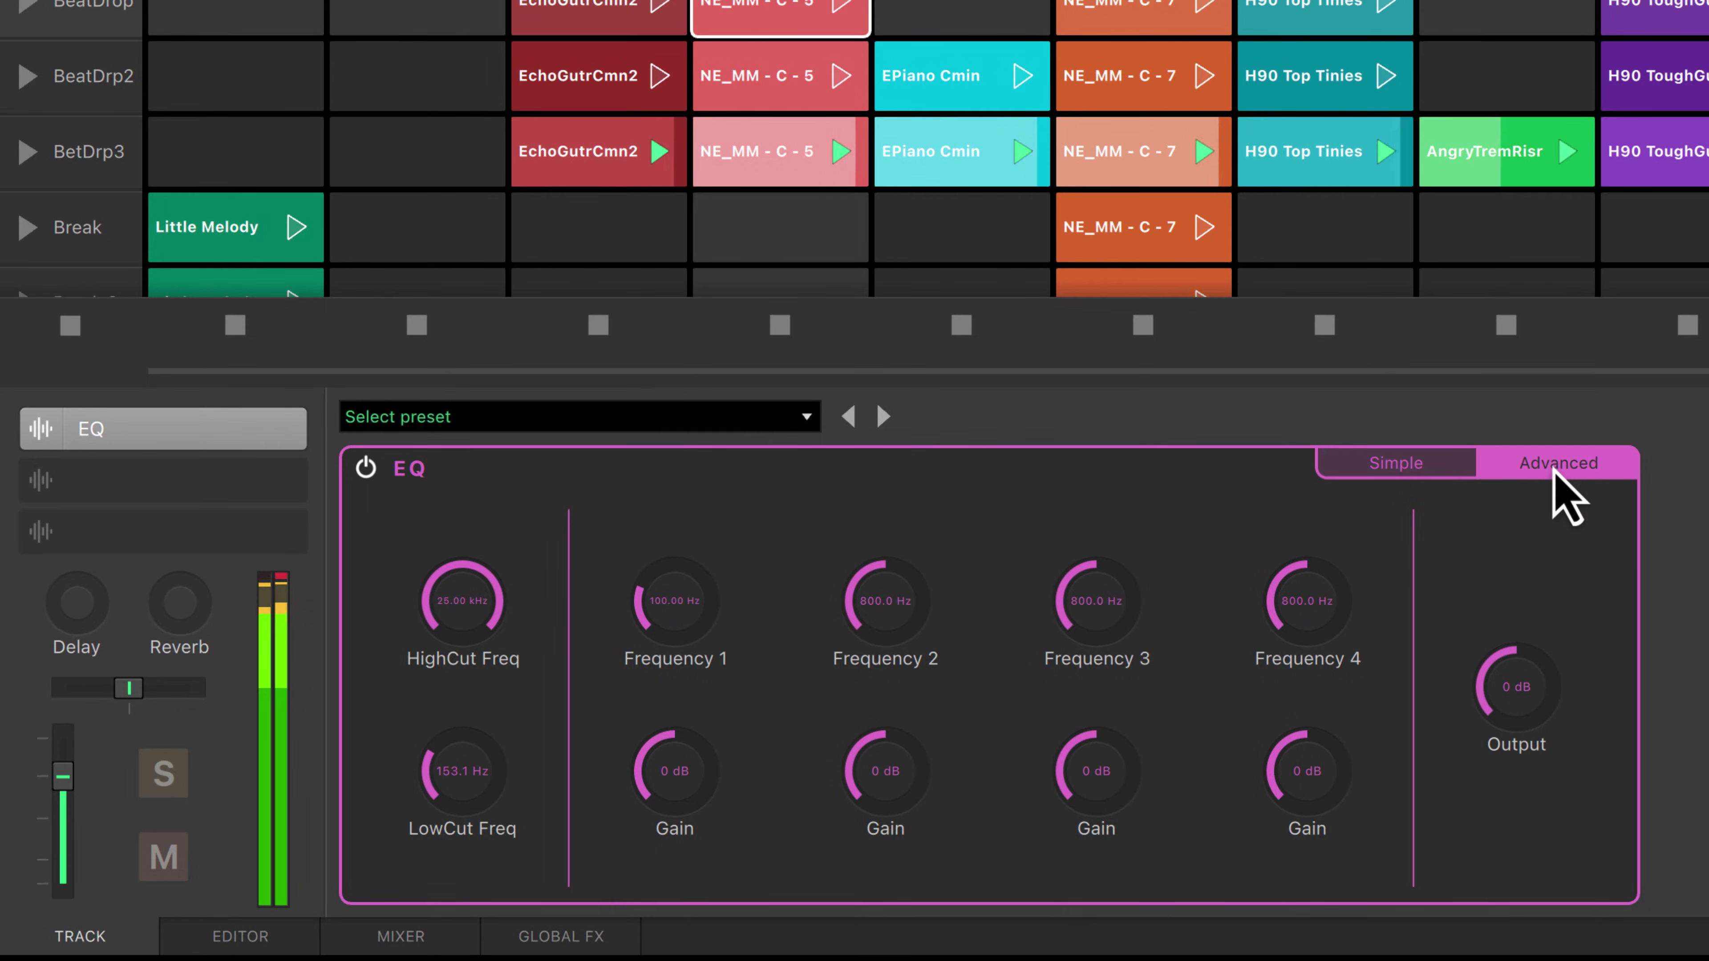
pyautogui.click(267, 937)
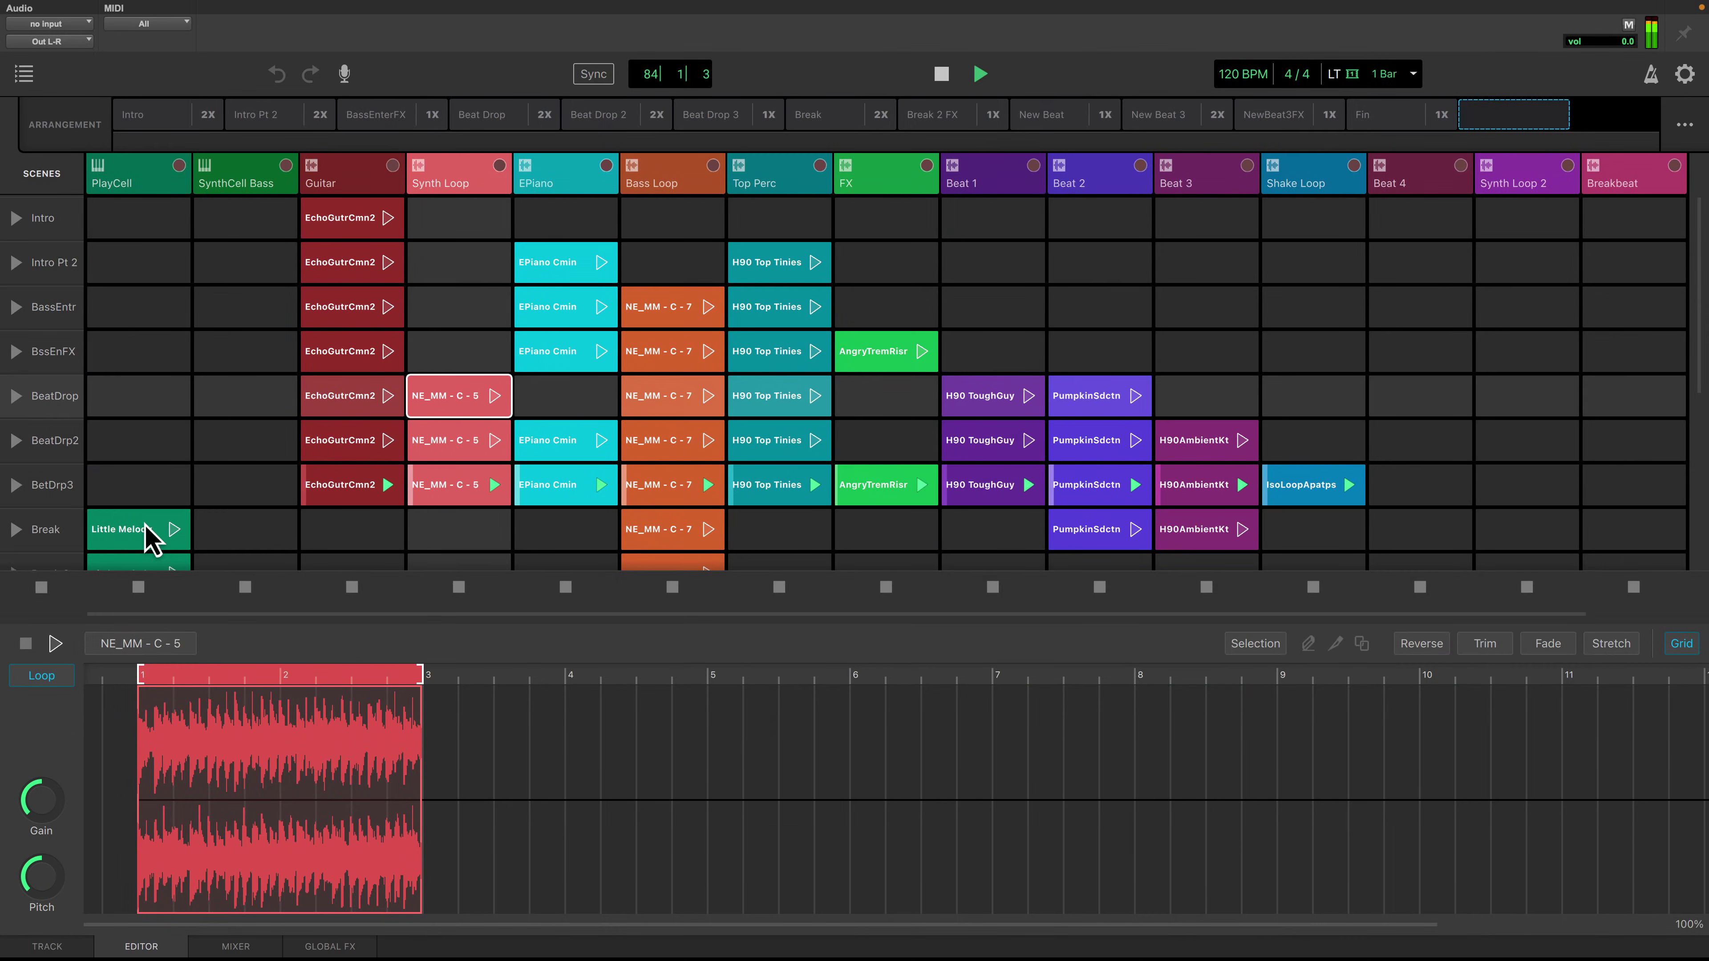
# In the Break scene's Little Melody clip, move the F3 note down to D#3 and lengthen it to start with the second C.
pyautogui.click(150, 535)
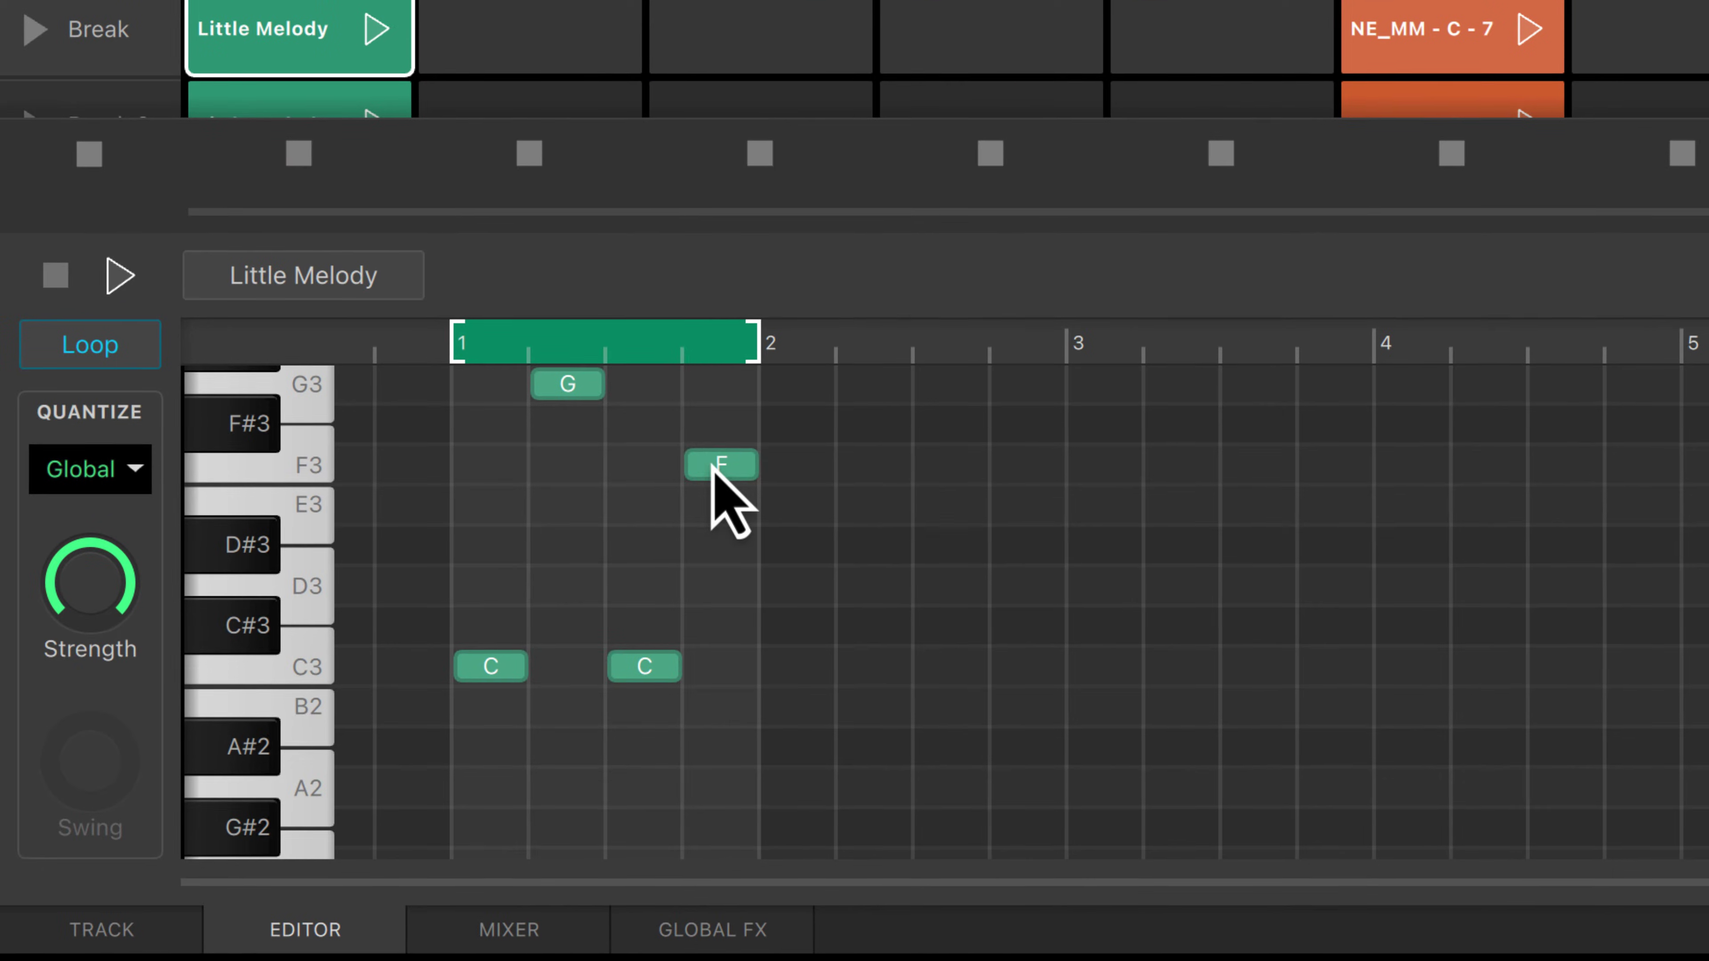
pyautogui.click(713, 468)
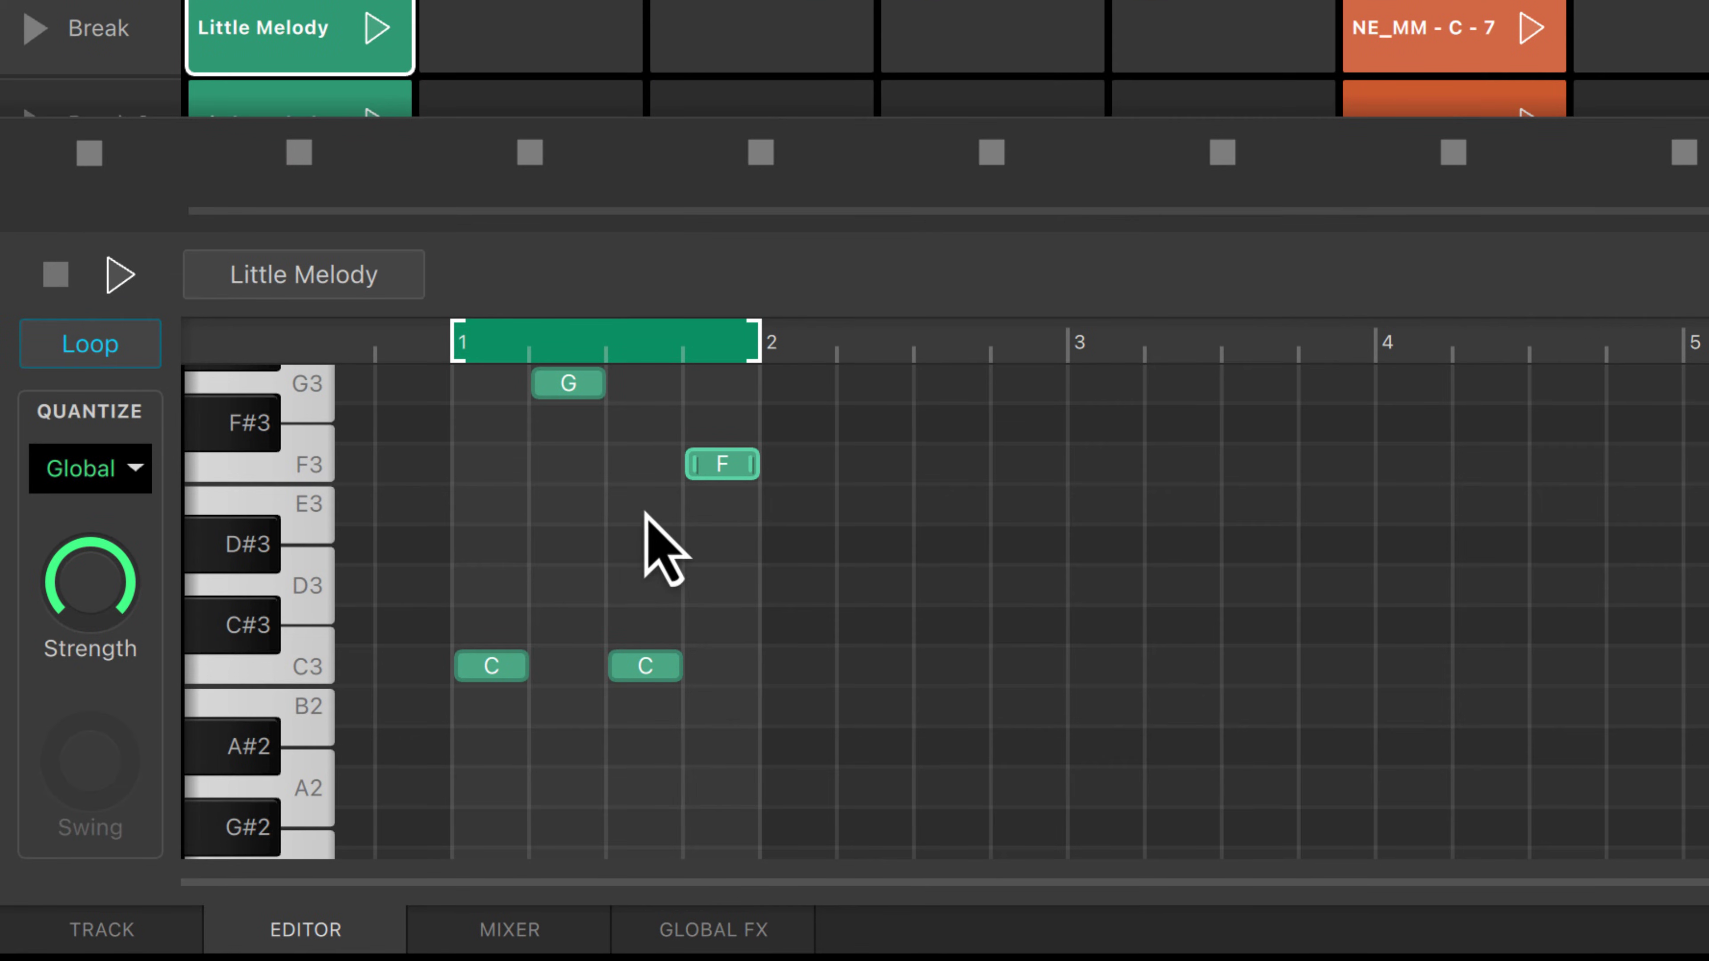
pyautogui.moveTo(718, 466); pyautogui.dragTo(731, 557)
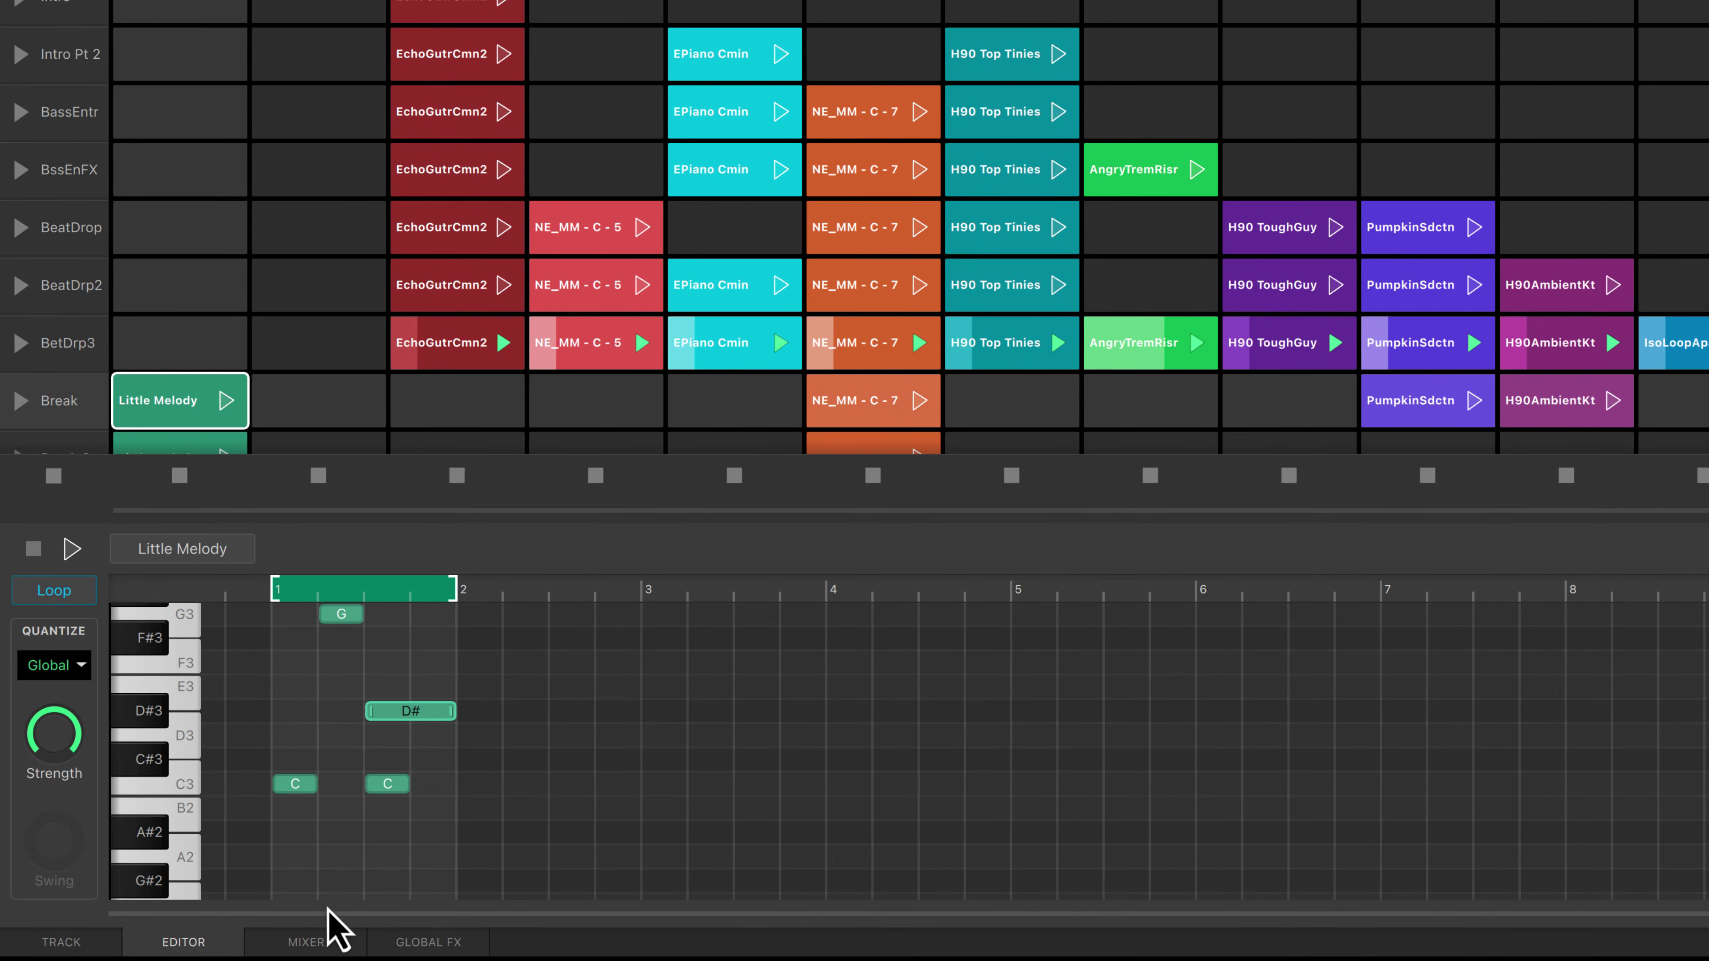
# Show the mixer with all track channels and the global Delay and Reverb effects.
pyautogui.click(307, 942)
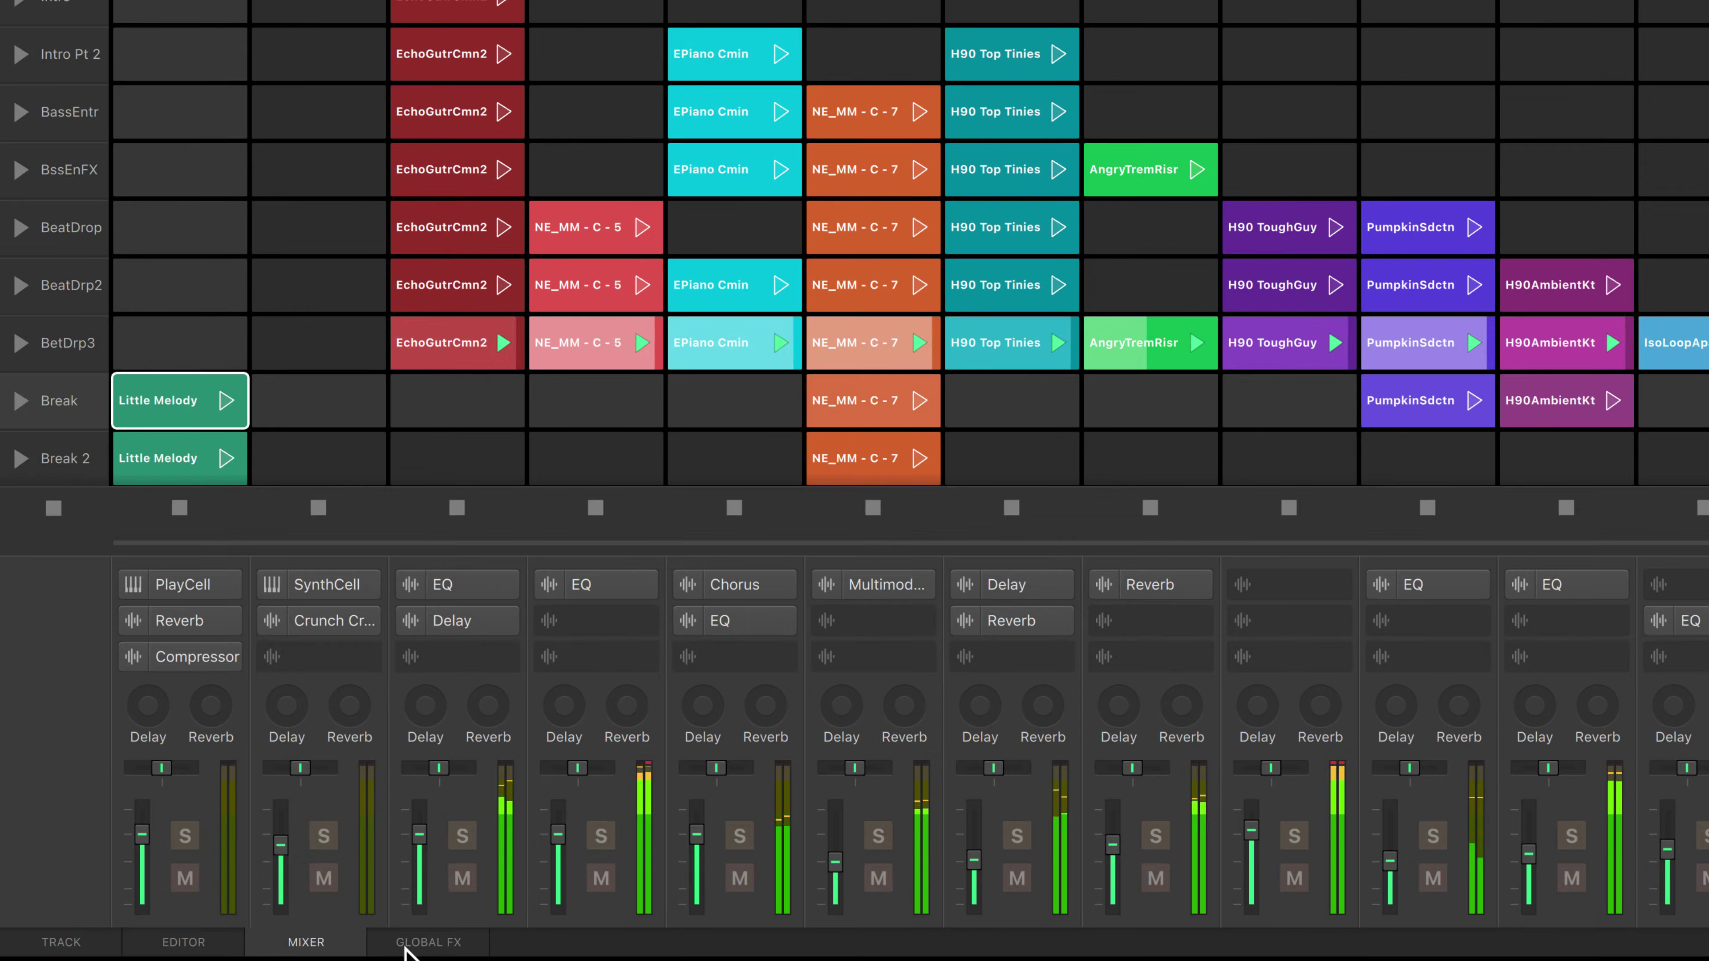
pyautogui.click(404, 949)
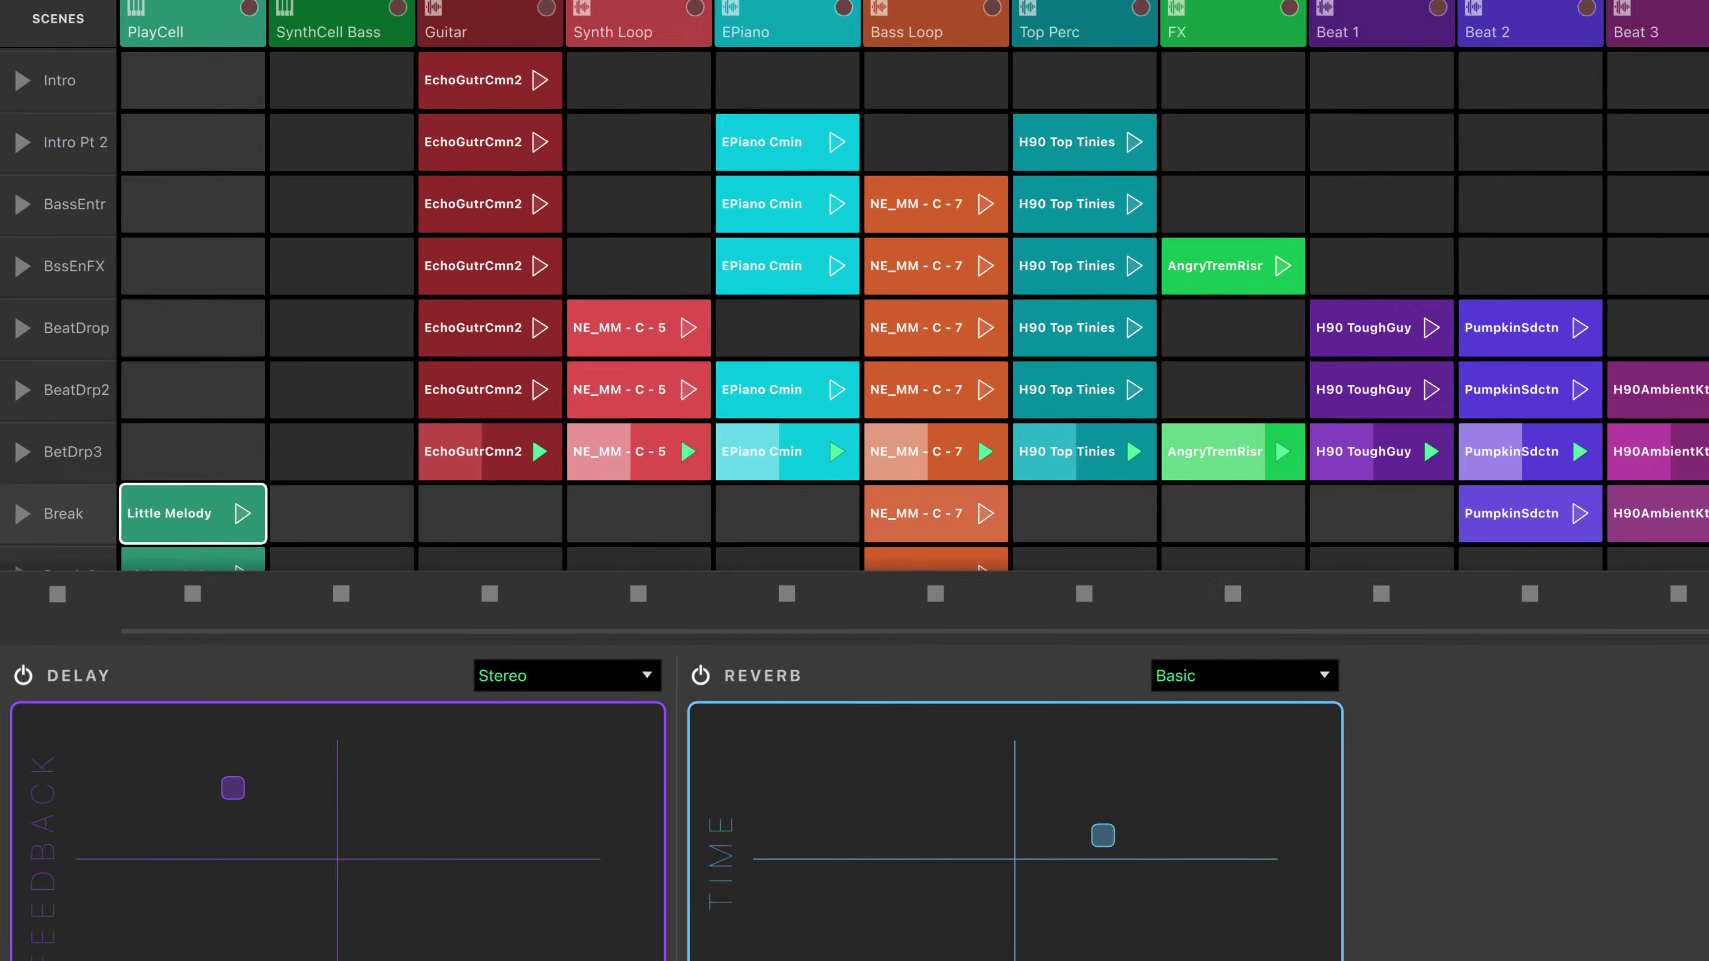
# Review the audio input's bus options, the metronome and the tempo control without choosing a new input.
pyautogui.click(149, 43)
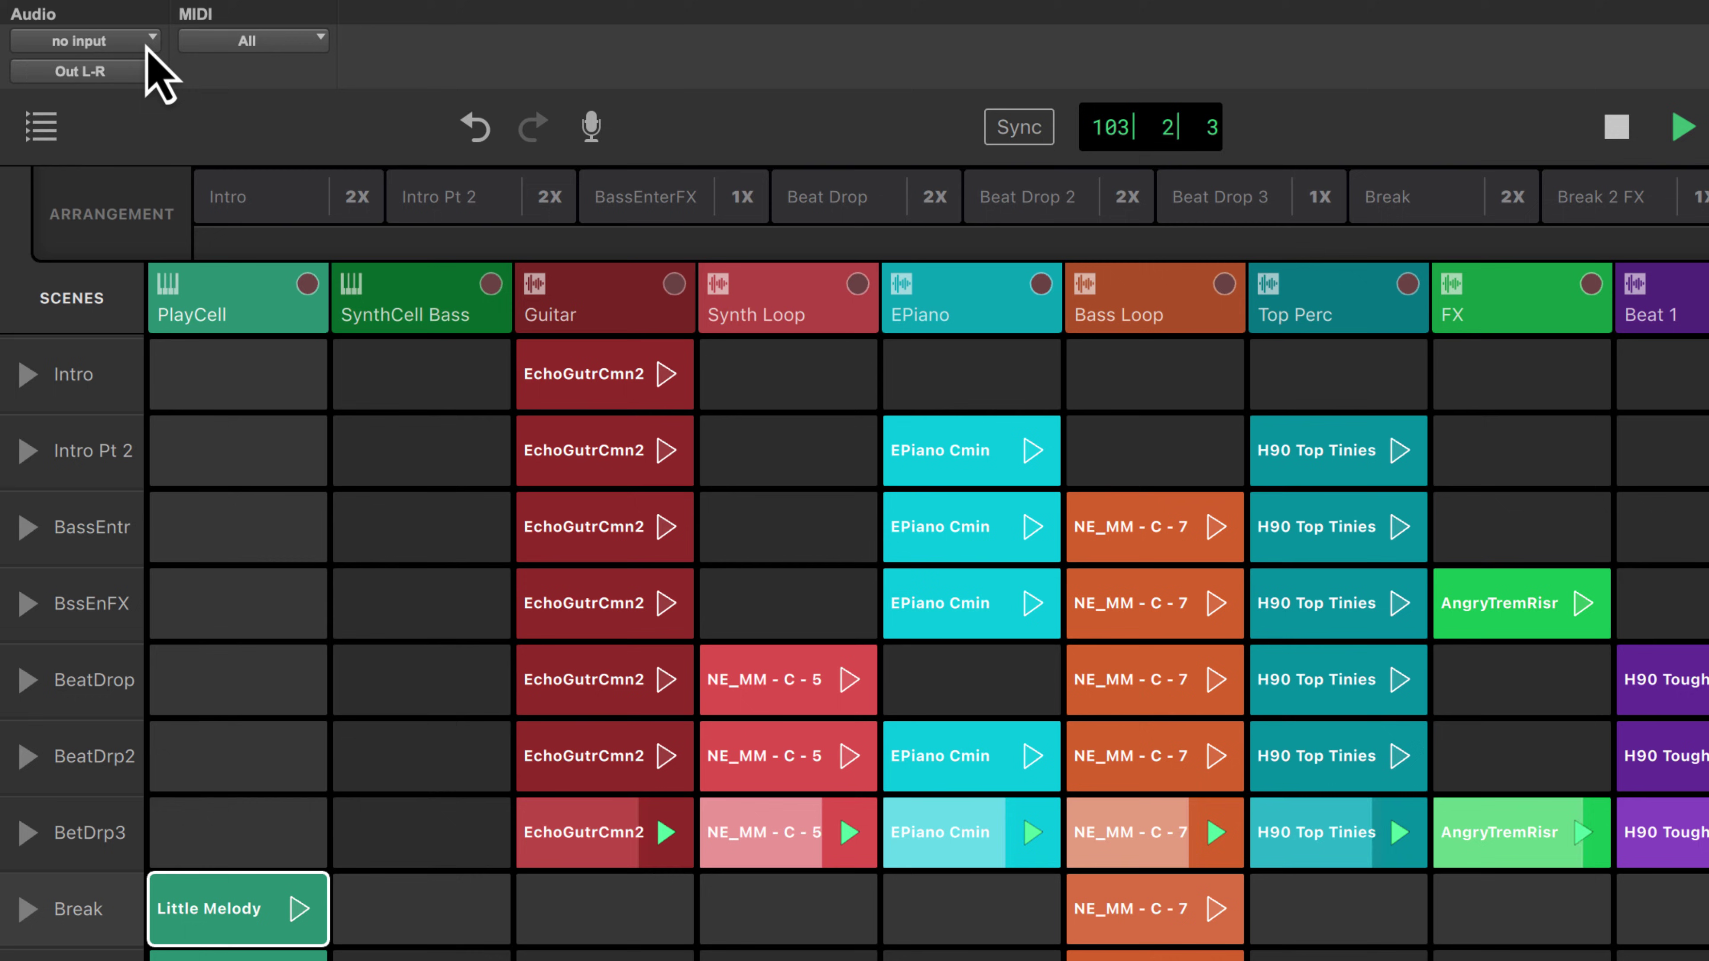
pyautogui.moveTo(144, 108)
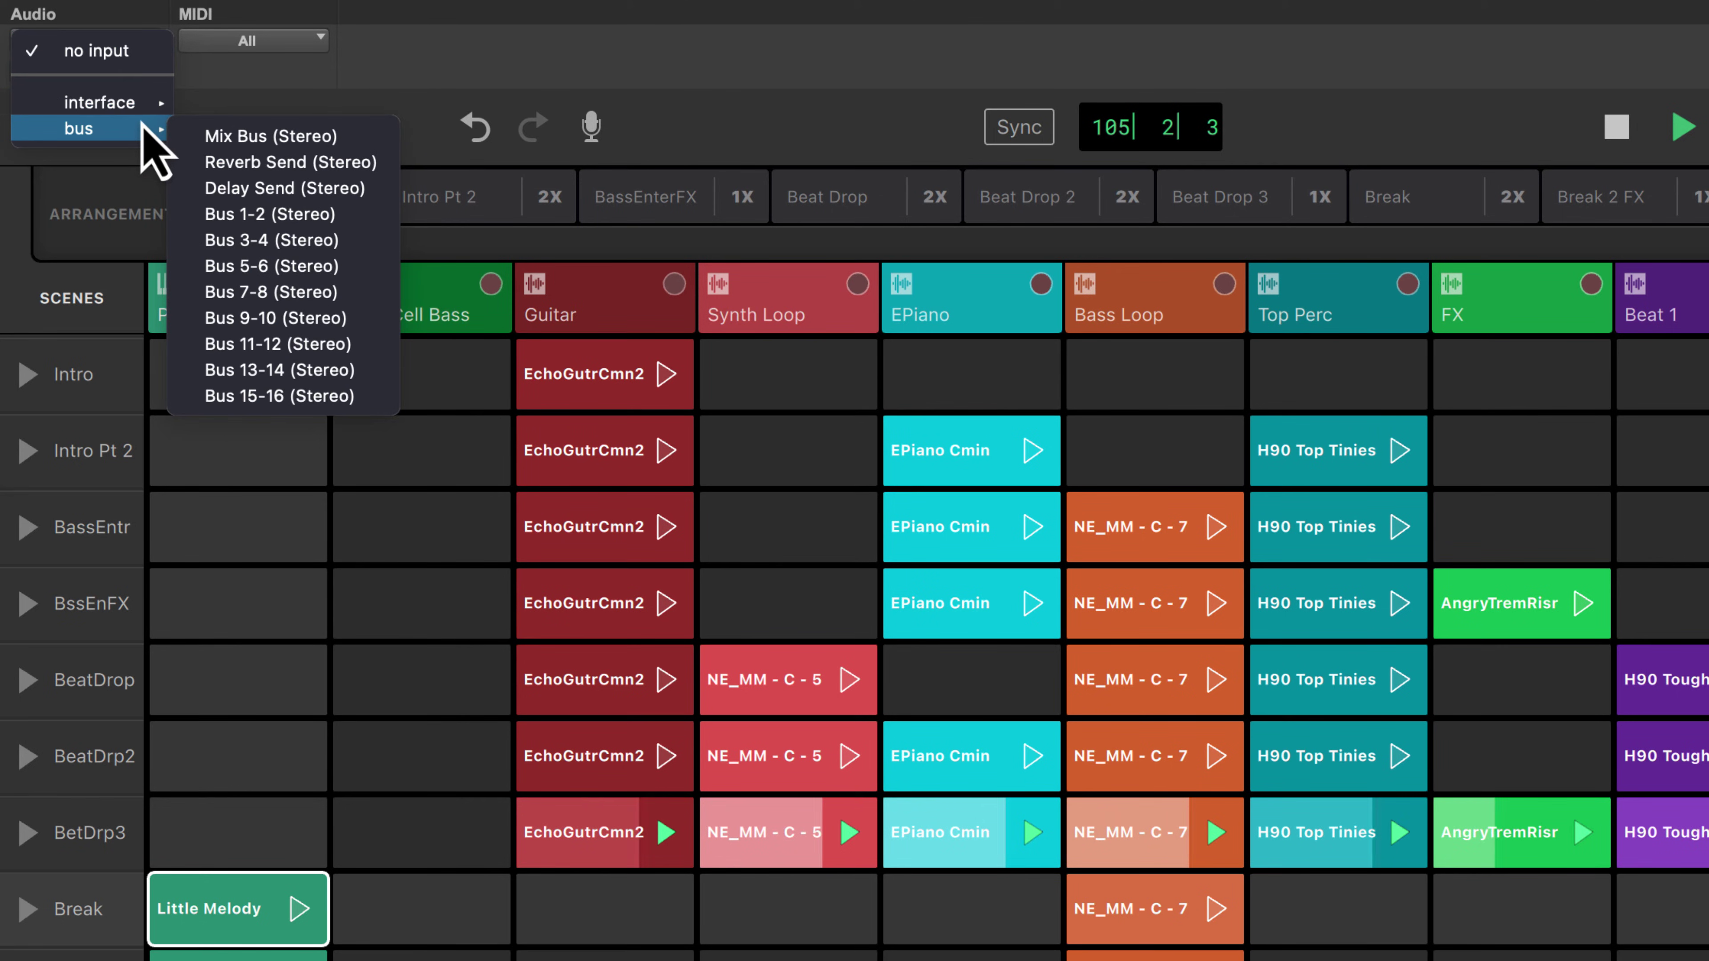
pyautogui.click(368, 59)
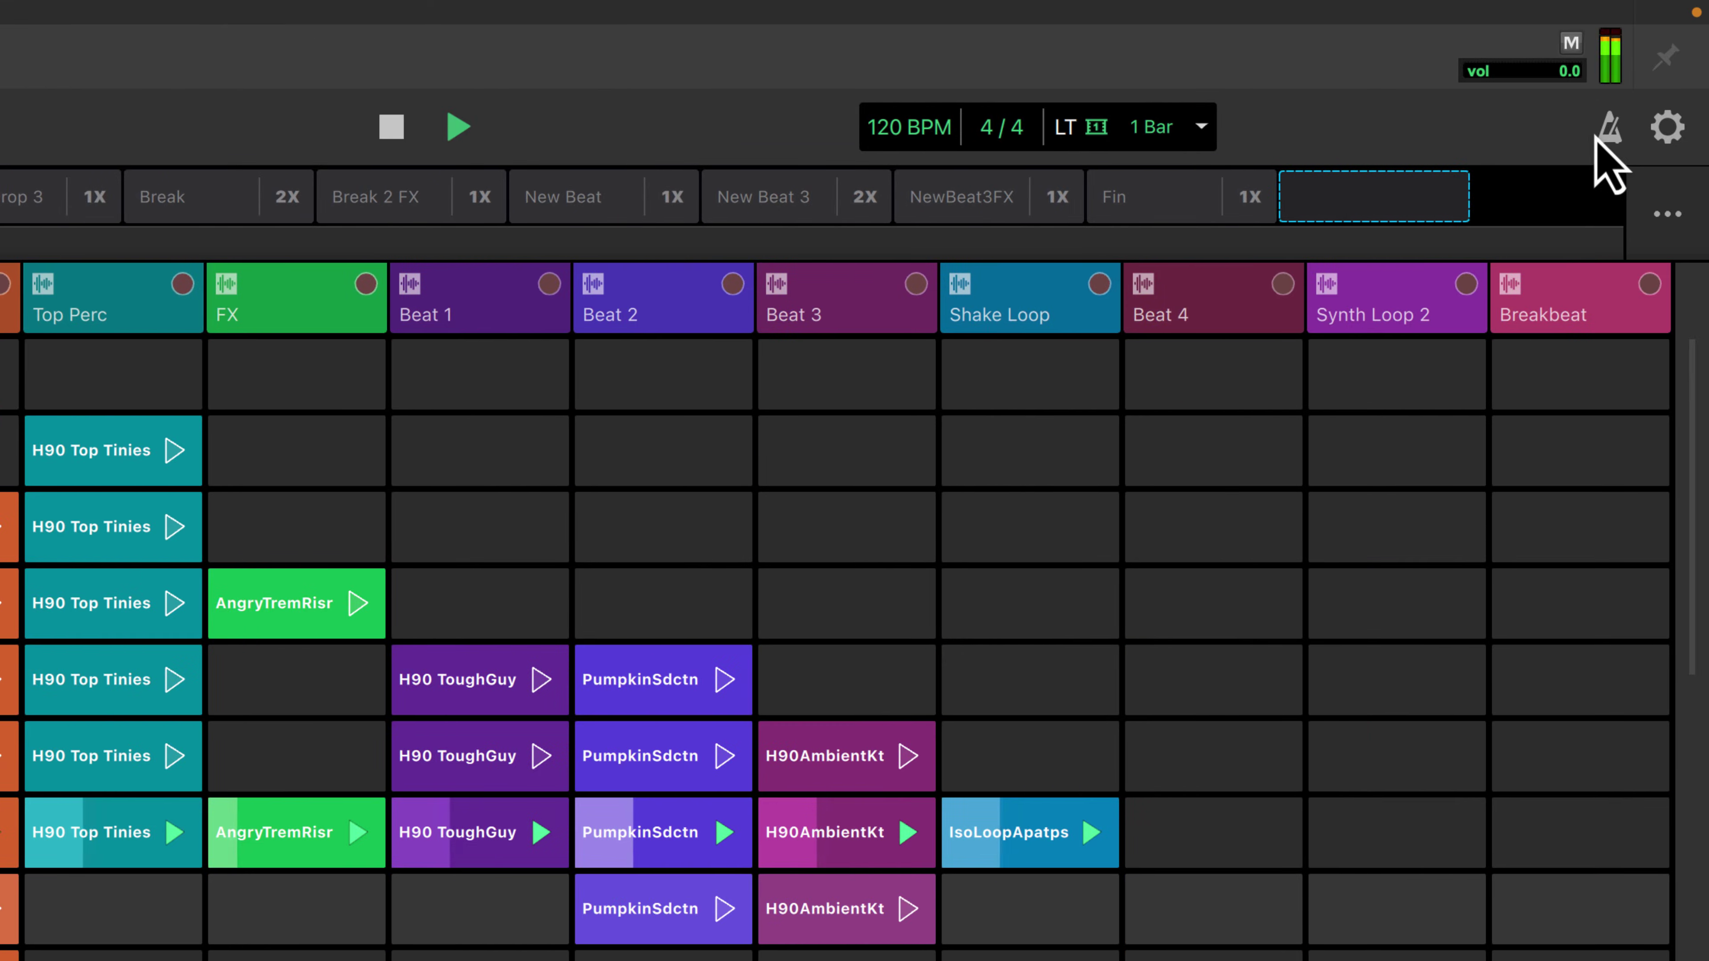
pyautogui.click(1601, 137)
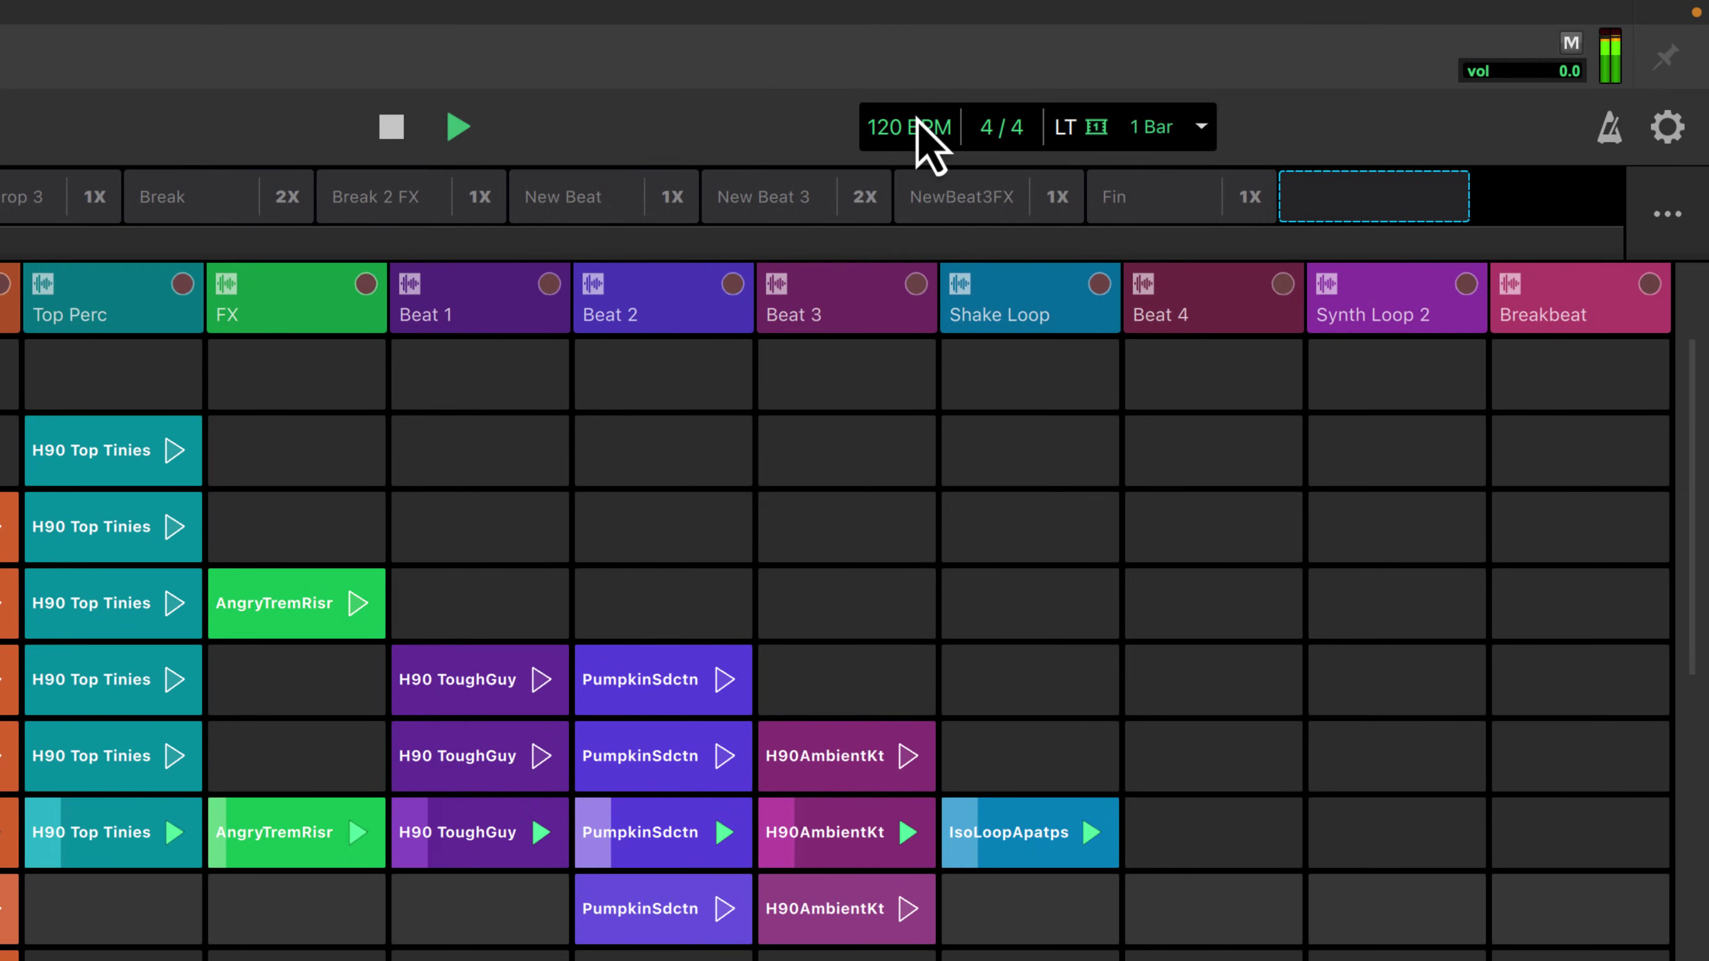
pyautogui.click(916, 121)
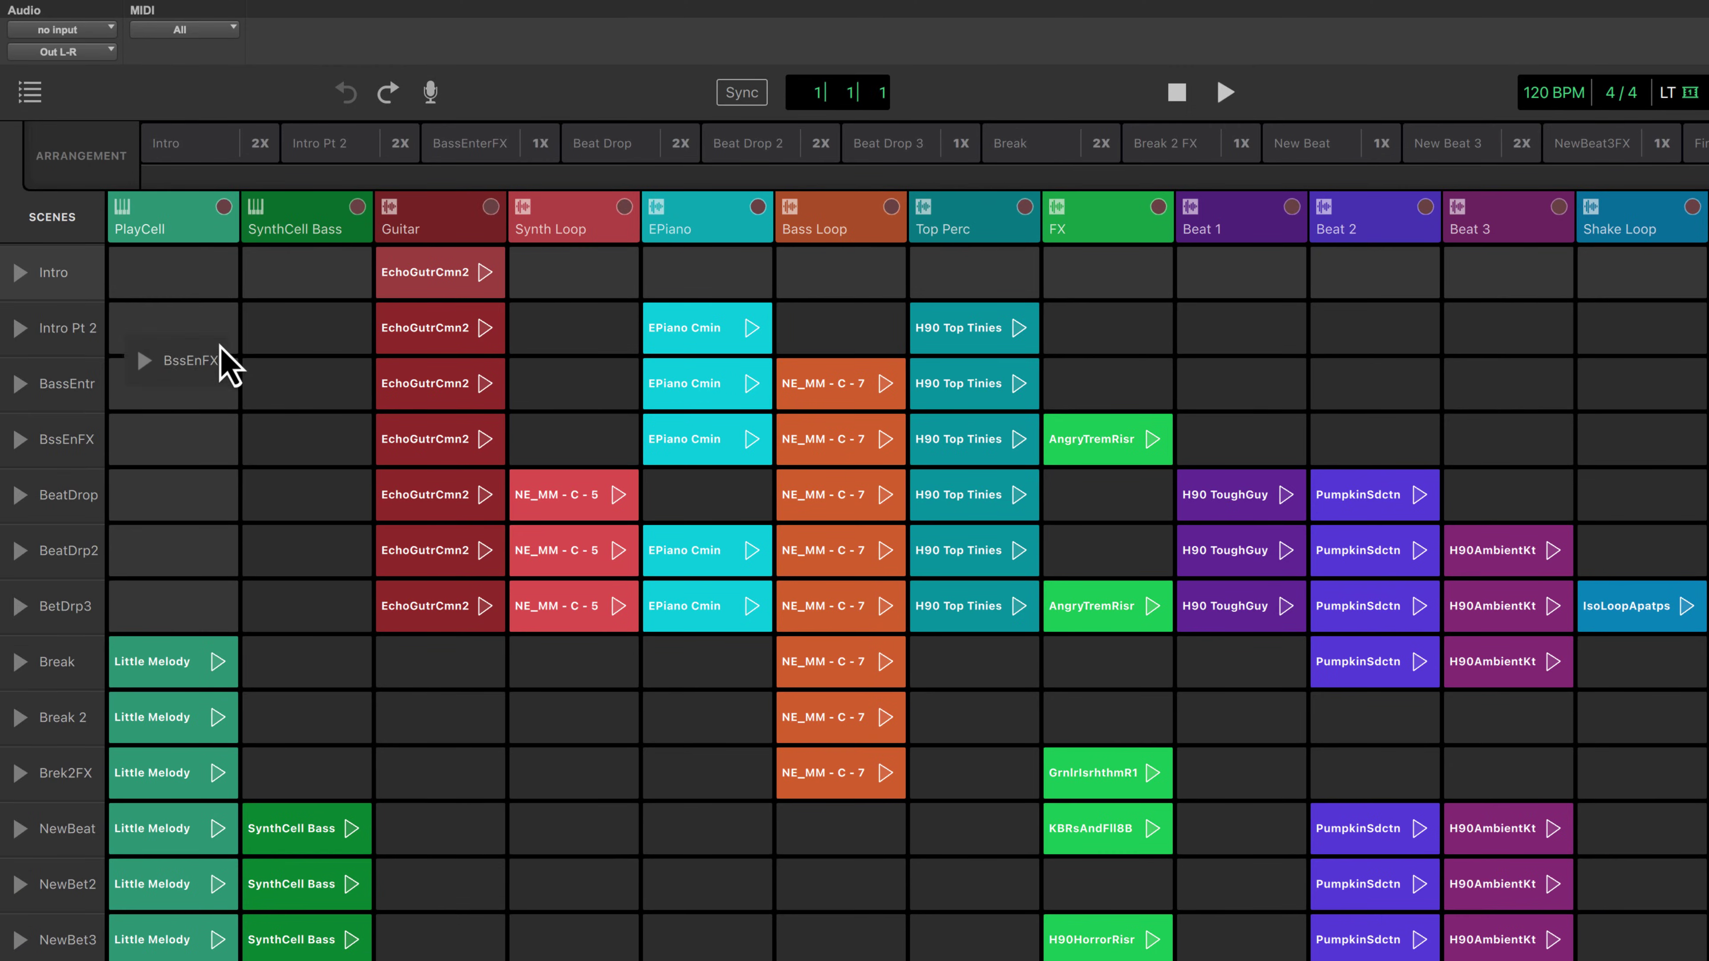
# Insert the BssEnFX scene beside BassEnterFX in the arrangement and move Beat Drop directly after Intro Pt 2, finishing in the arrangement's options.
pyautogui.moveTo(228, 363); pyautogui.dragTo(498, 169)
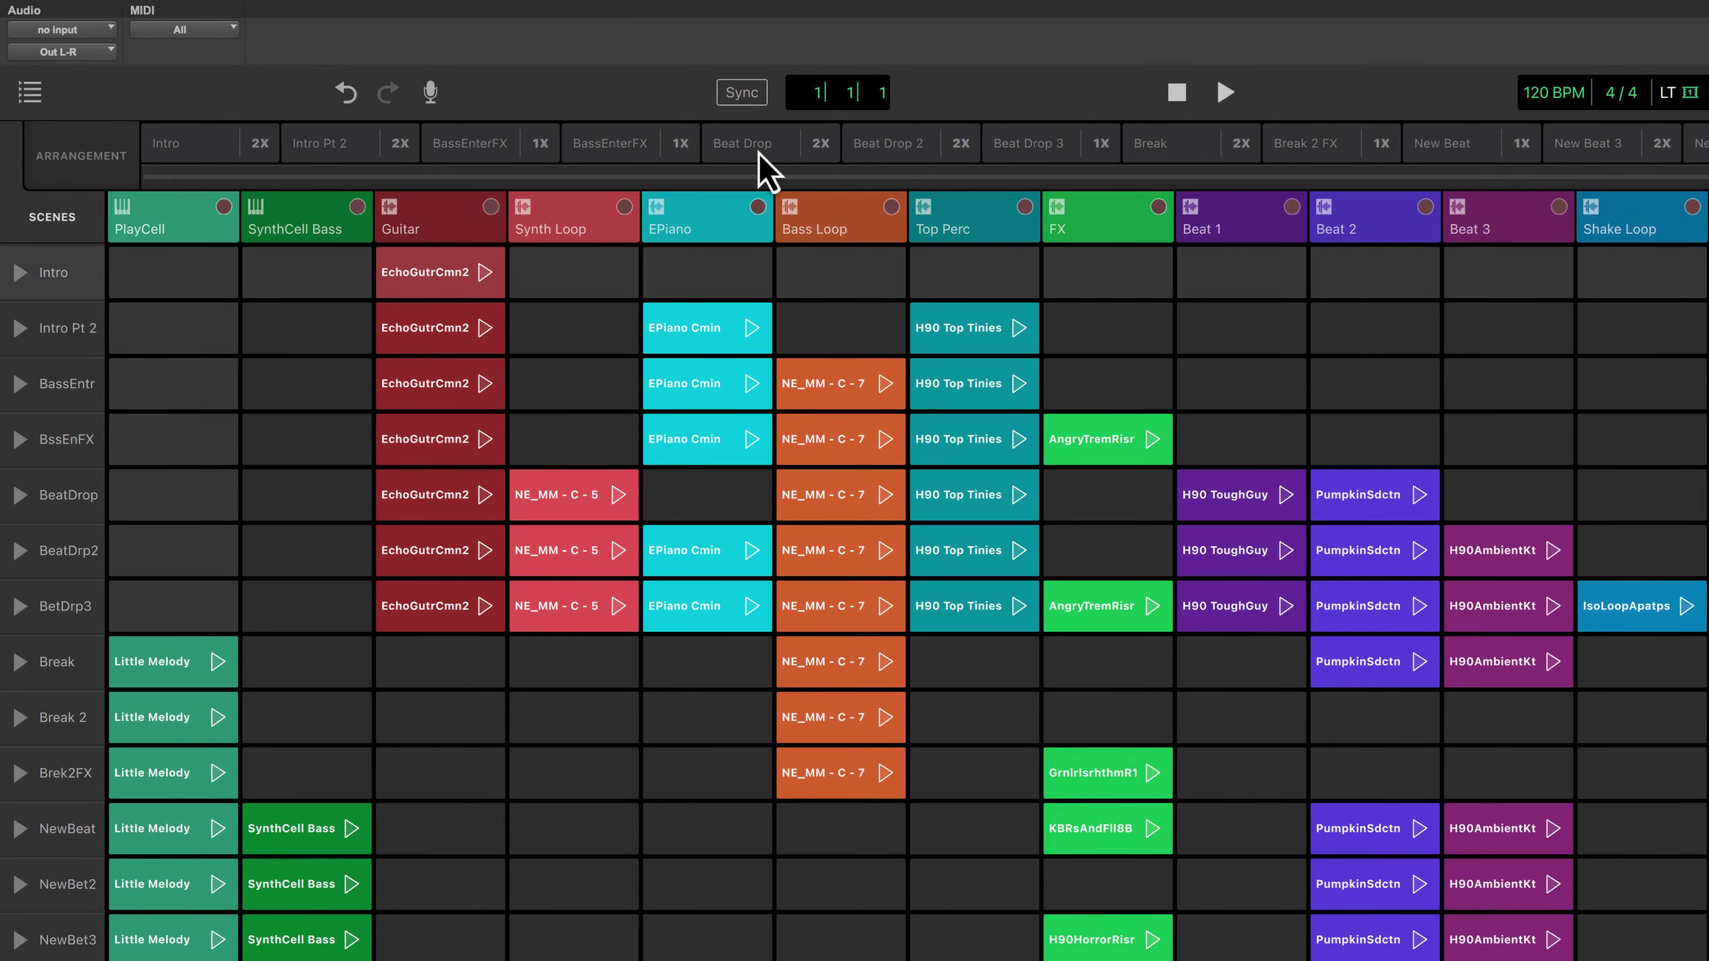
pyautogui.moveTo(757, 146); pyautogui.dragTo(518, 152)
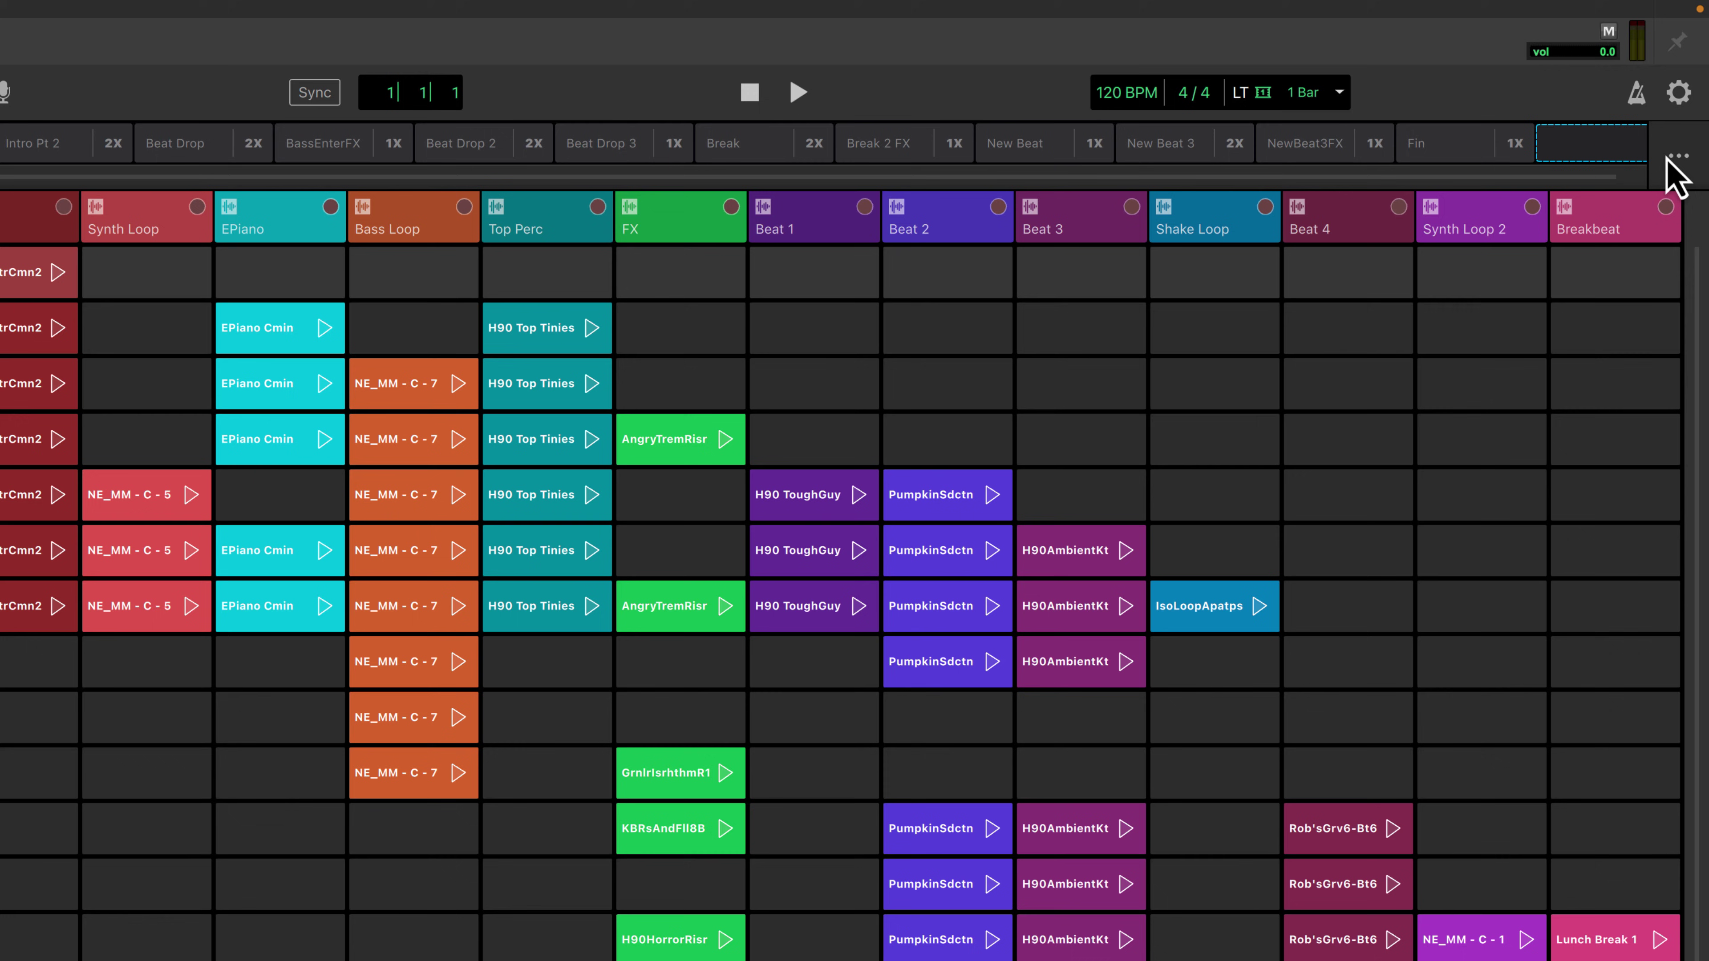
pyautogui.click(1677, 158)
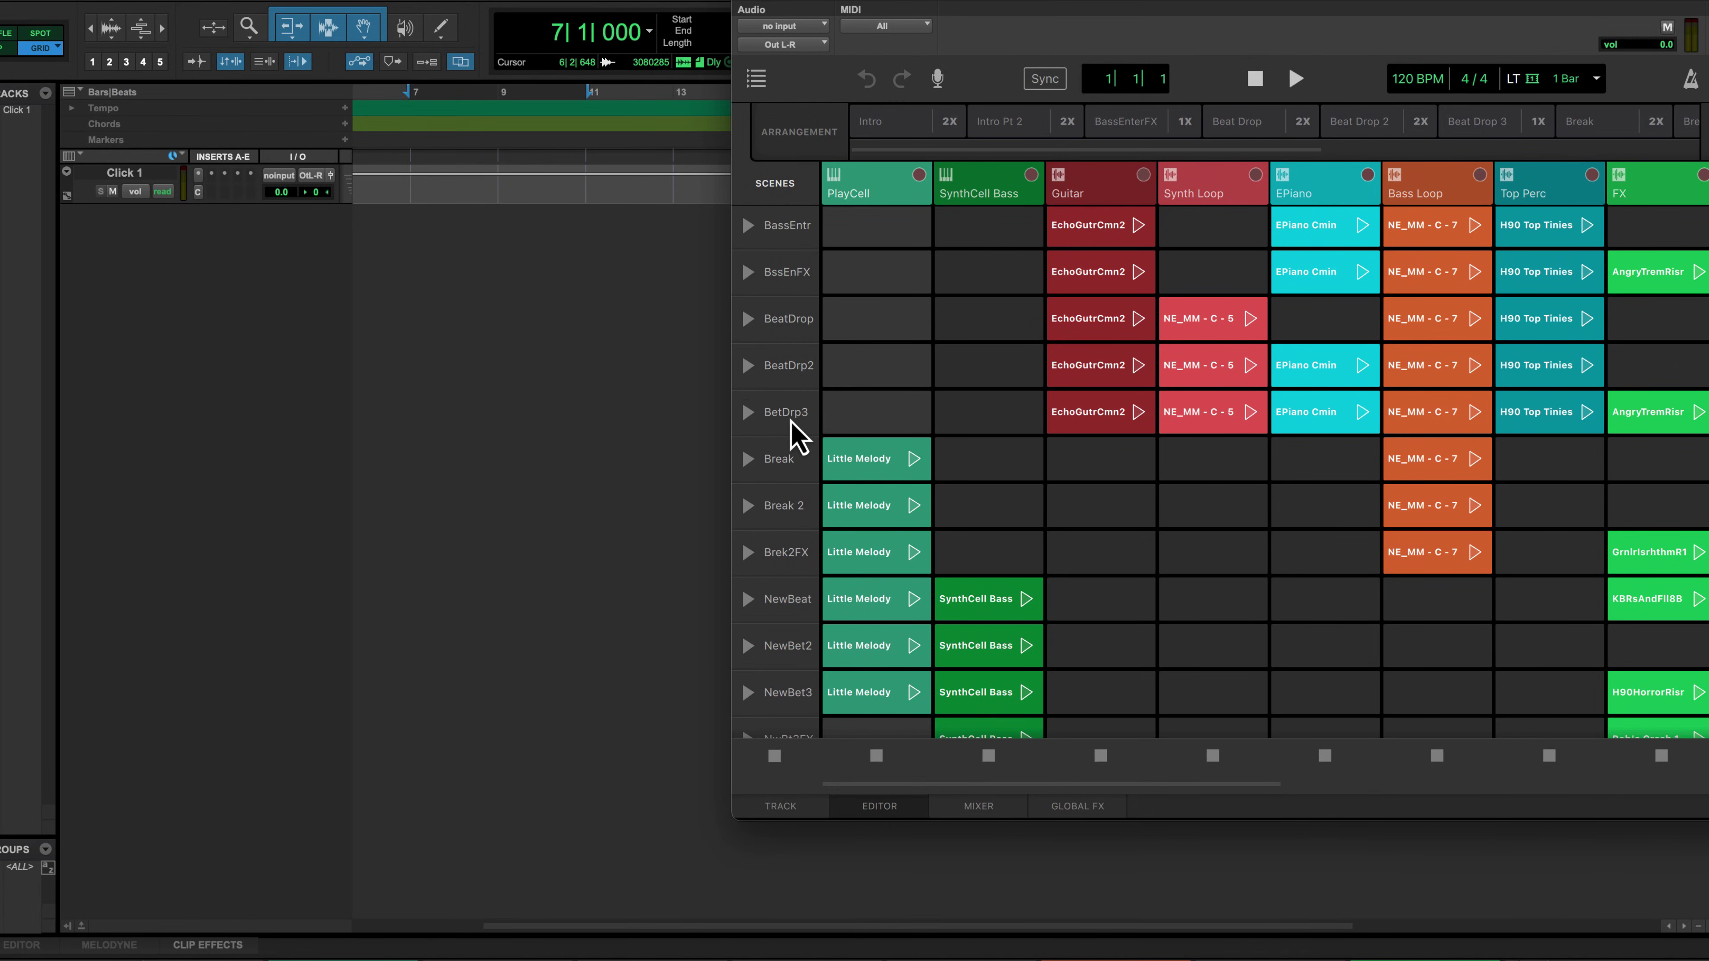
# Place the BetDrp3 scene into the Edit window timeline at bar 7 and look through the resulting tracks and clips.
pyautogui.moveTo(790, 423)
pyautogui.mouseDown()
pyautogui.moveTo(686, 409)
pyautogui.moveTo(428, 317)
pyautogui.mouseUp()
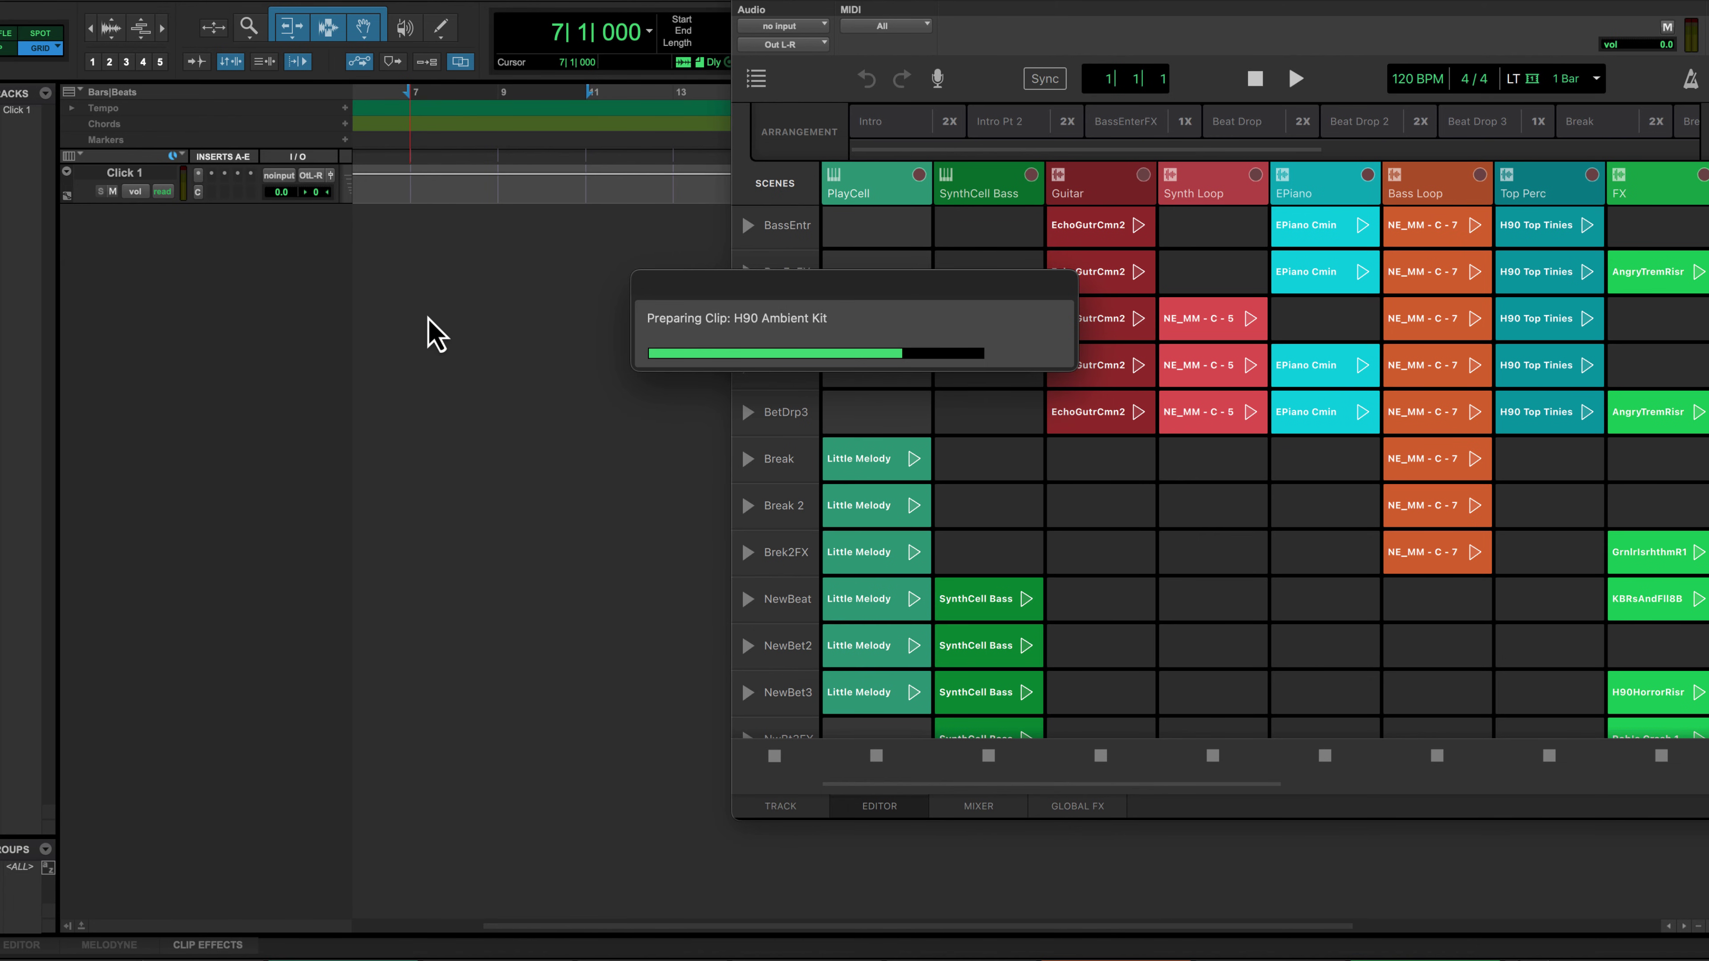
pyautogui.scroll(-10, 612, 471)
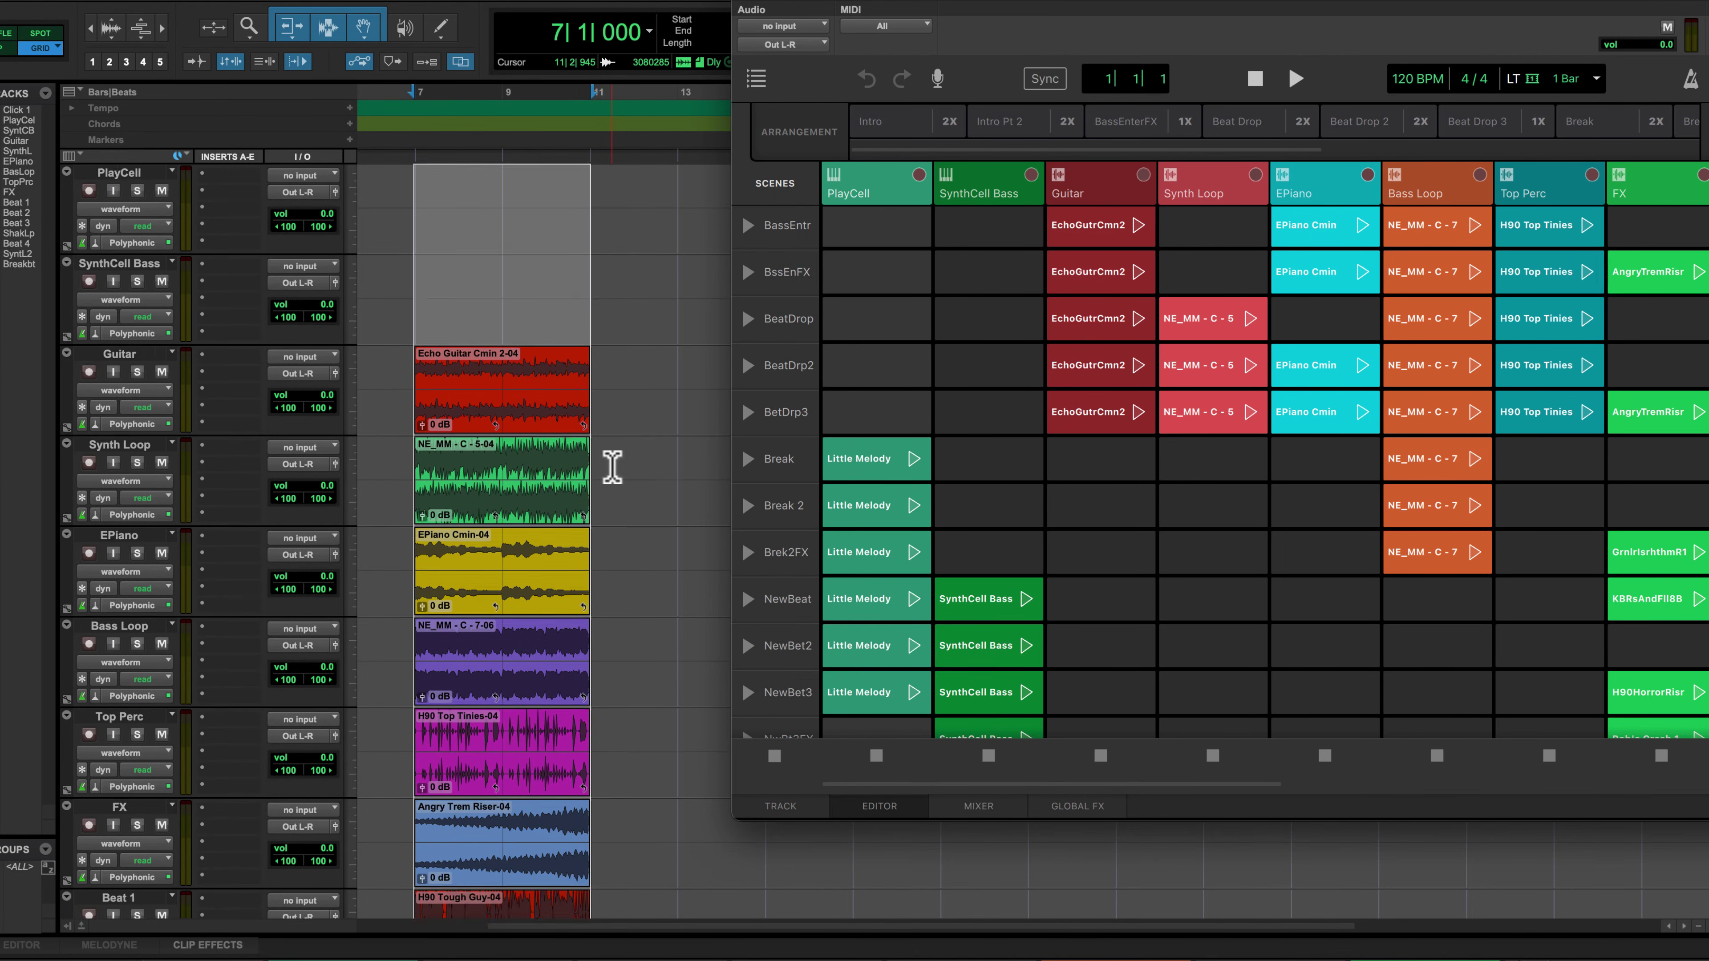
pyautogui.scroll(-2, 612, 468)
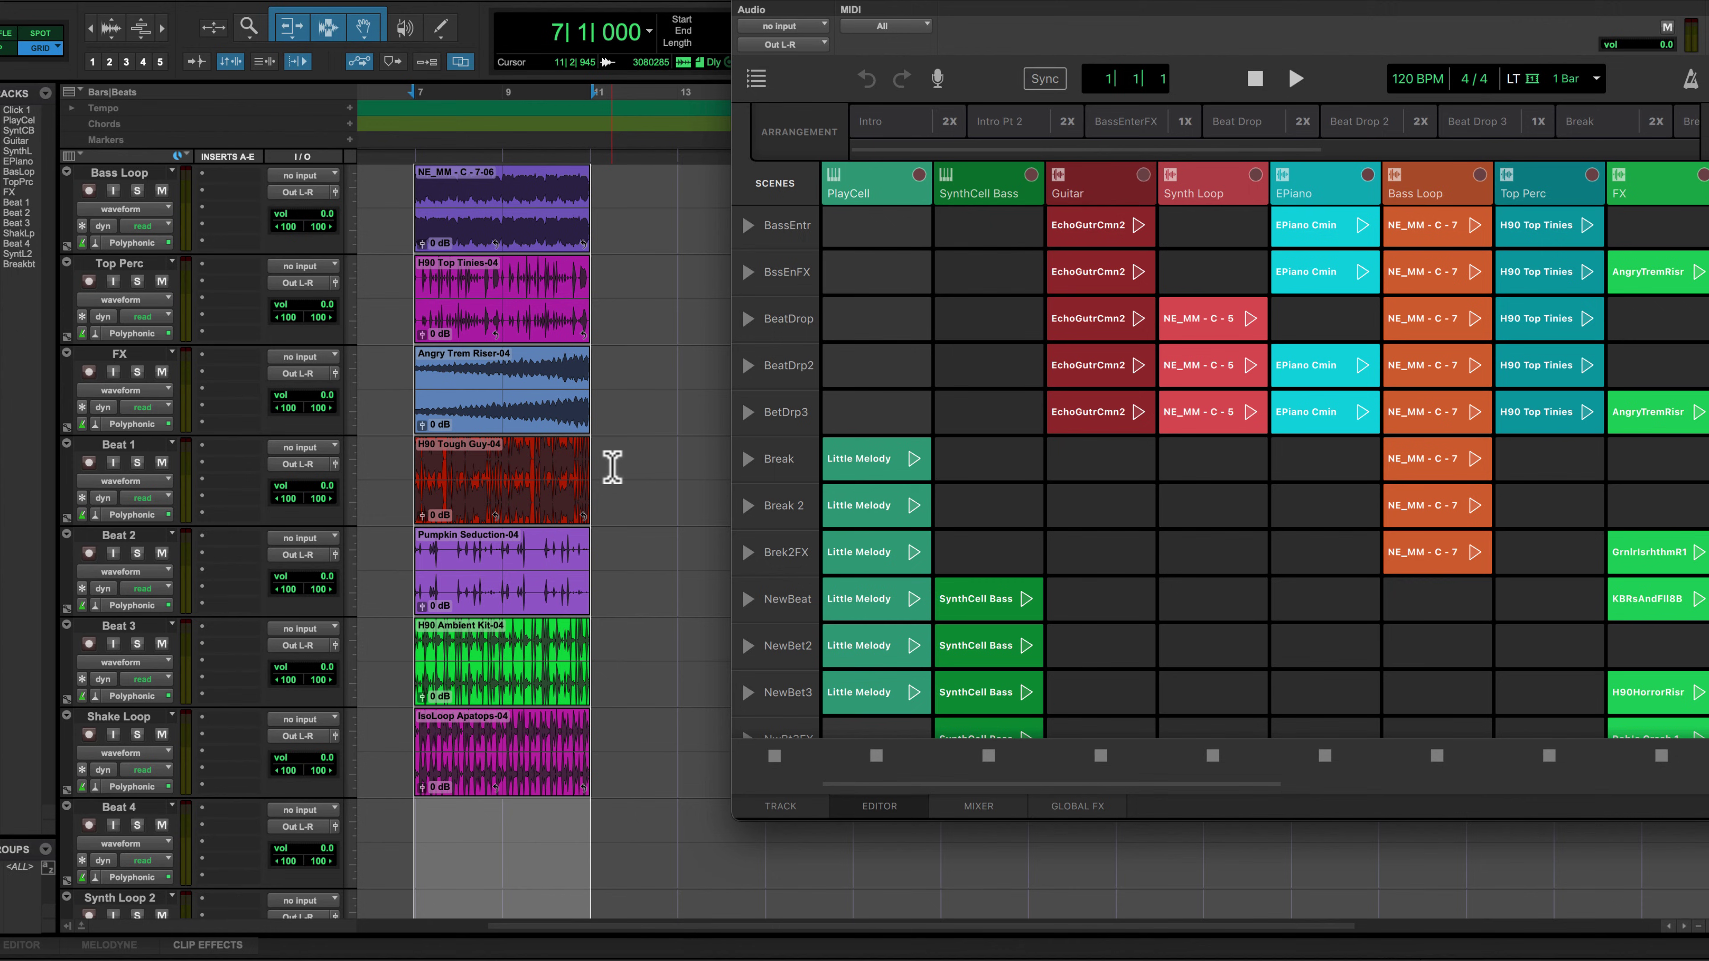